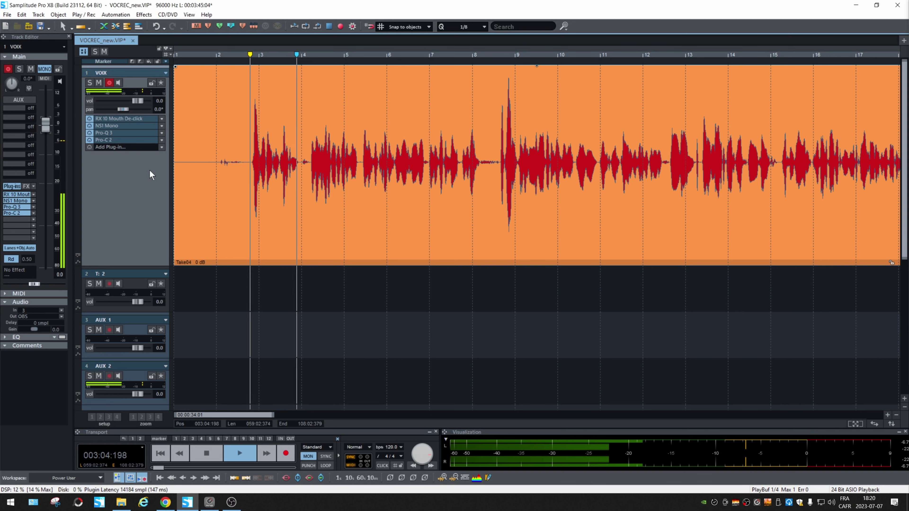
Stop playback, then select and audition the first spoken word in Take04 on the VOIX track, trimming the range to 002:04:144–002:04:358
{"action": "key", "text": "space"}
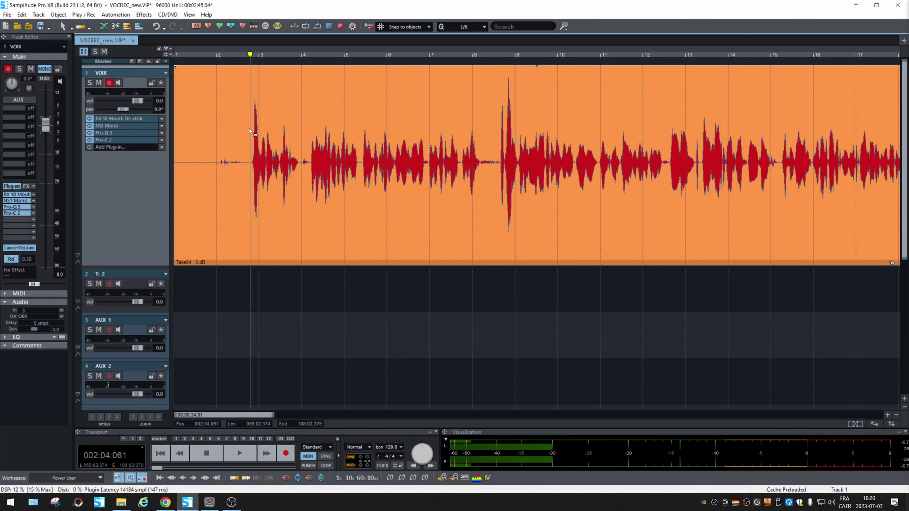
{"action": "scroll", "coordinate": [250, 129], "scroll_direction": "right", "scroll_amount": 5}
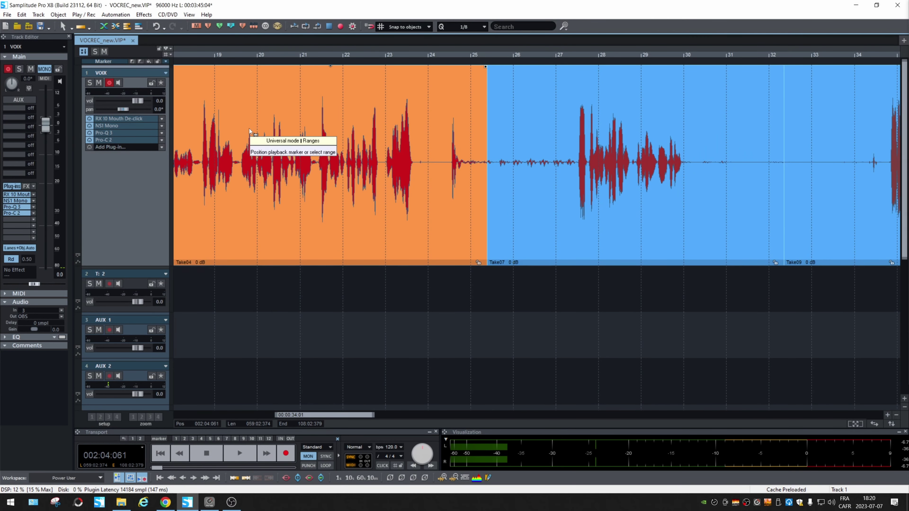
{"action": "scroll", "coordinate": [249, 128], "scroll_direction": "left", "scroll_amount": 5}
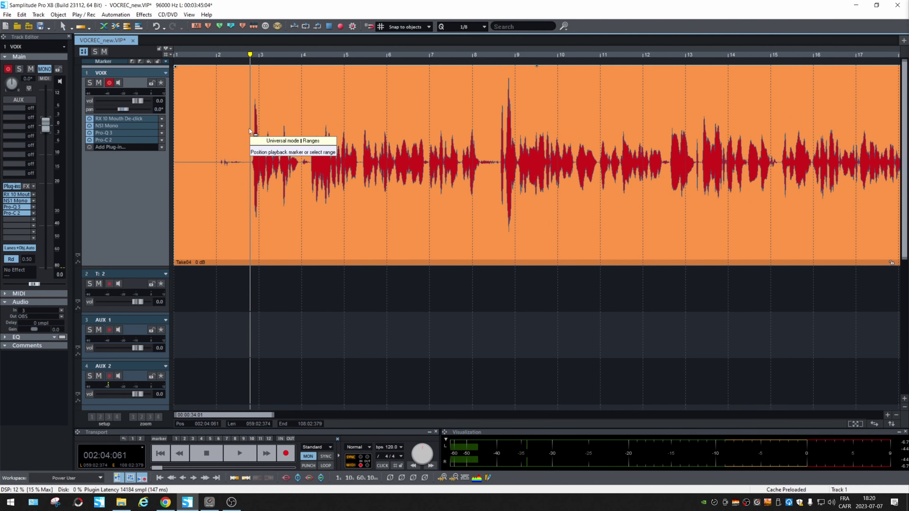
{"action": "scroll", "coordinate": [249, 129], "scroll_direction": "up", "scroll_amount": 8}
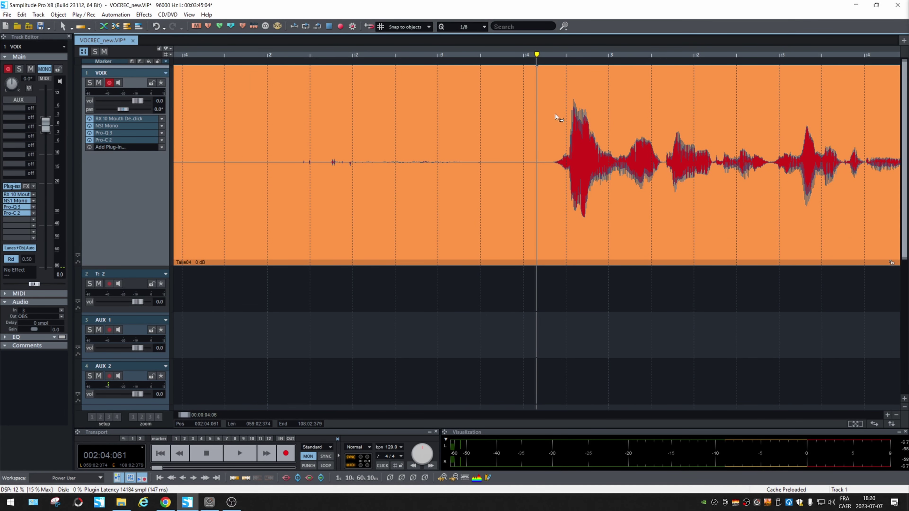
{"action": "left_click_drag", "start_coordinate": [555, 114], "coordinate": [616, 120]}
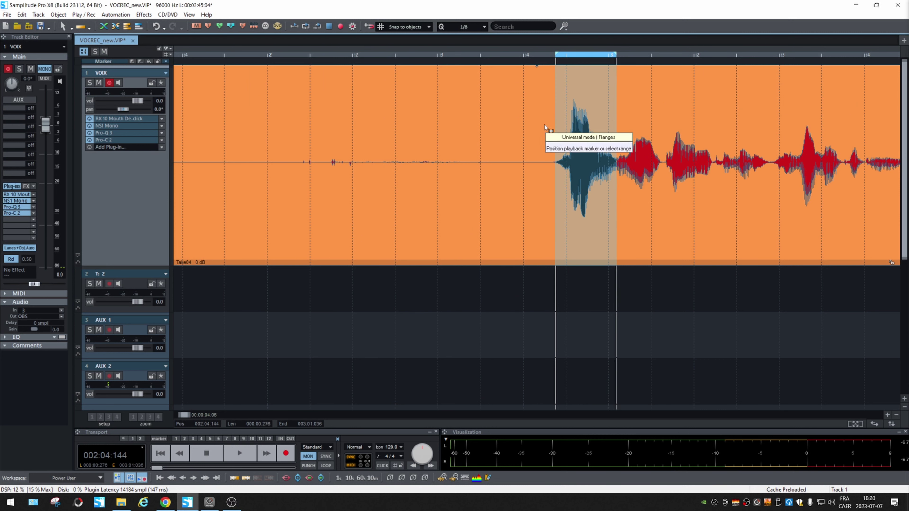
{"action": "key", "text": "space"}
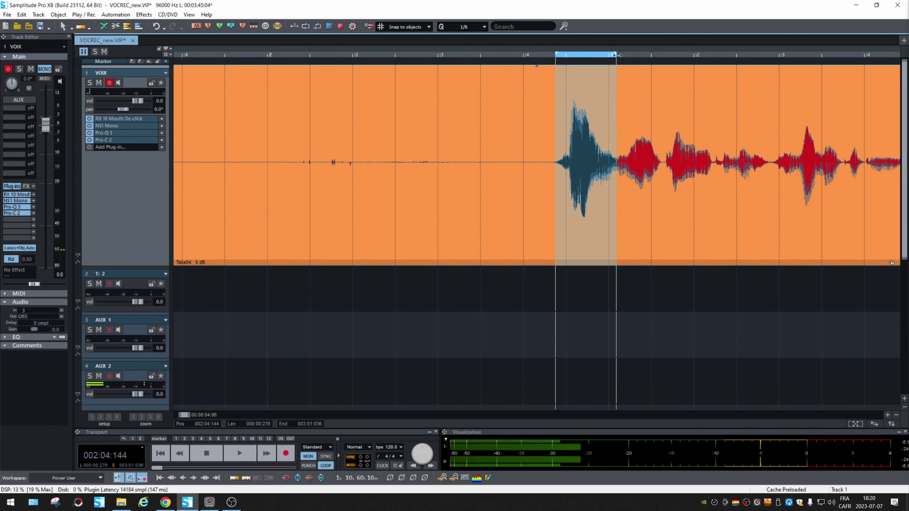
{"action": "left_click_drag", "start_coordinate": [618, 56], "coordinate": [614, 55]}
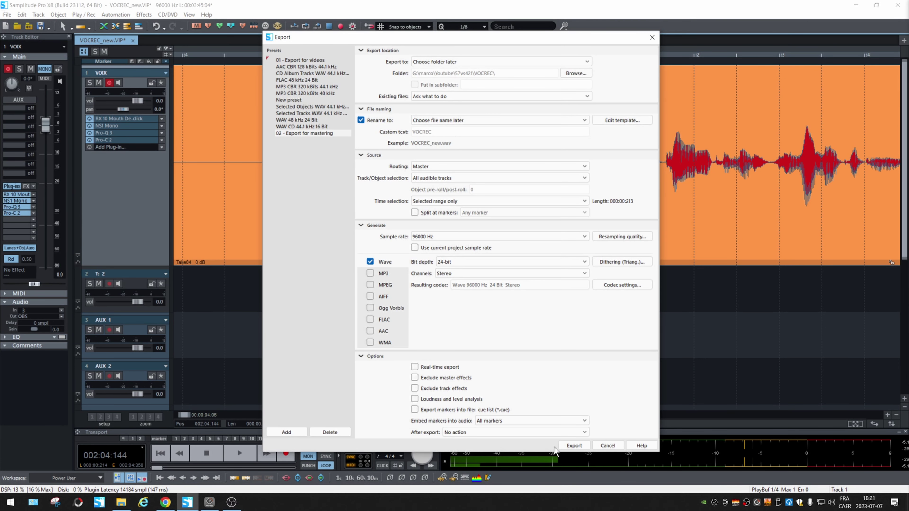
Export the selected range as a 96000 Hz, 24-bit Wave file named Hi in the Youtube DeepSampler project's Sources folder
{"action": "left_click", "coordinate": [560, 446]}
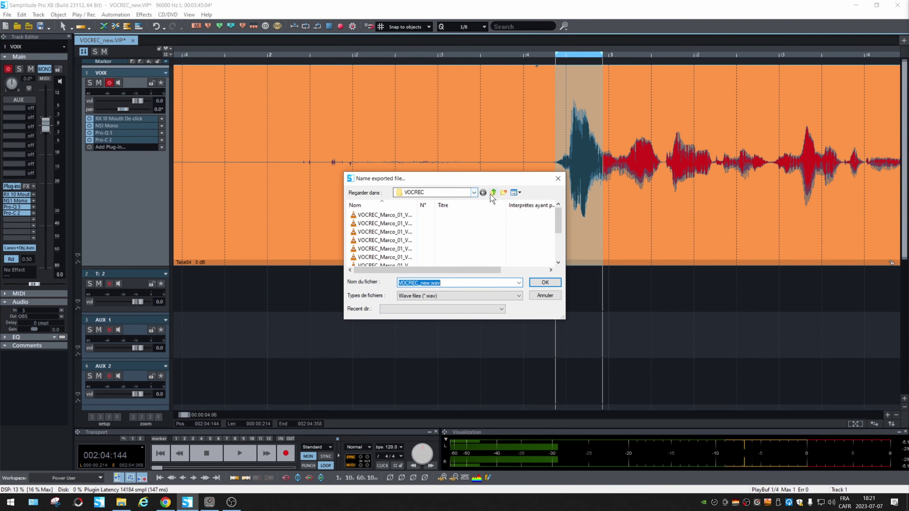
{"action": "left_click", "coordinate": [493, 192]}
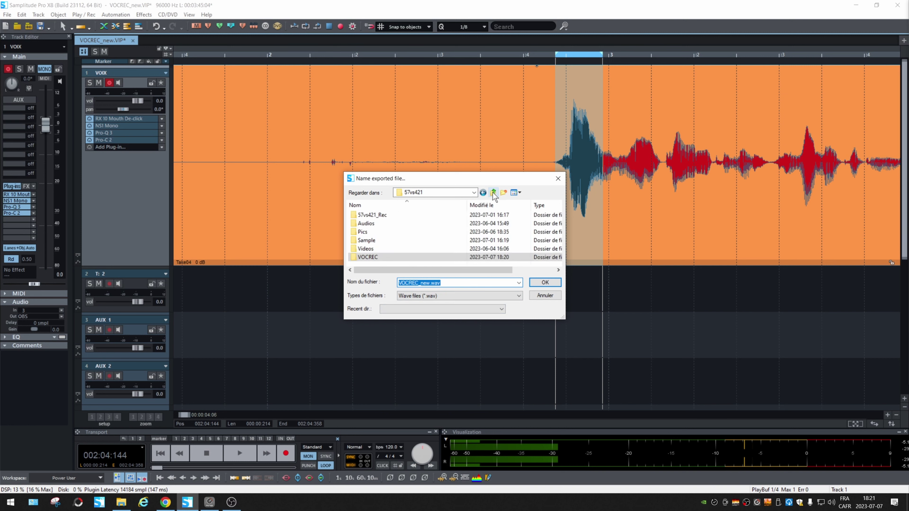
{"action": "left_click", "coordinate": [493, 192]}
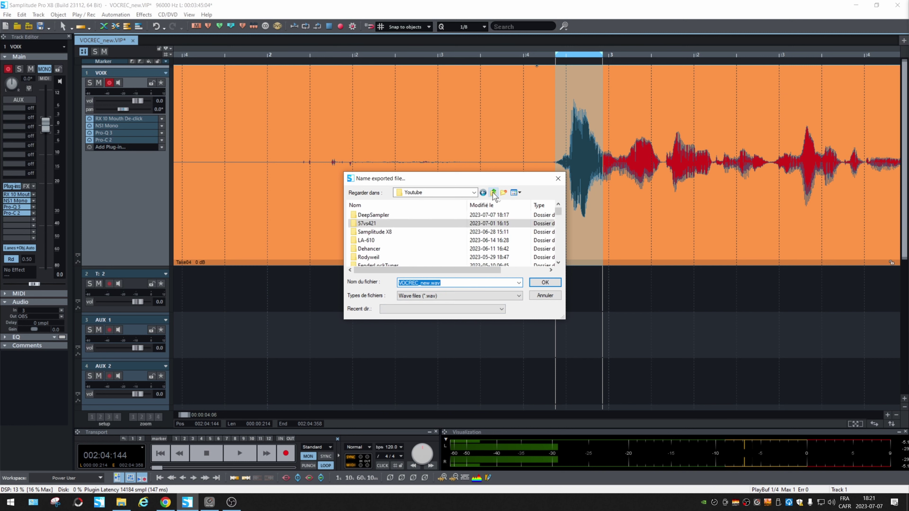
{"action": "double_click", "coordinate": [394, 215]}
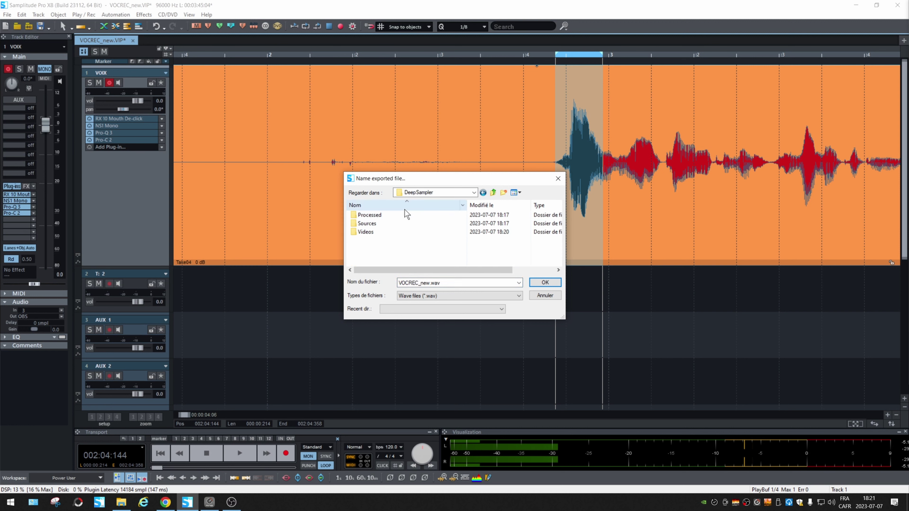
{"action": "double_click", "coordinate": [378, 223]}
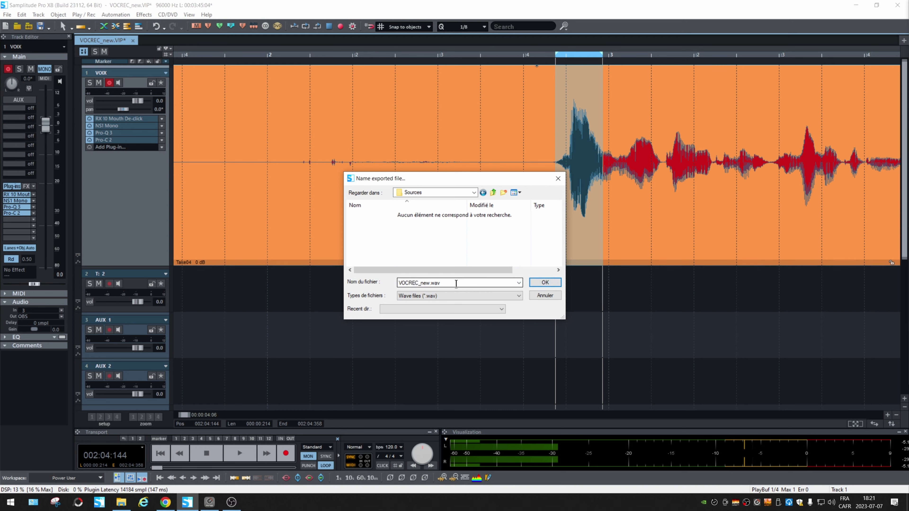
{"action": "left_click_drag", "start_coordinate": [456, 283], "coordinate": [388, 281]}
{"action": "type", "text": "Hi"}
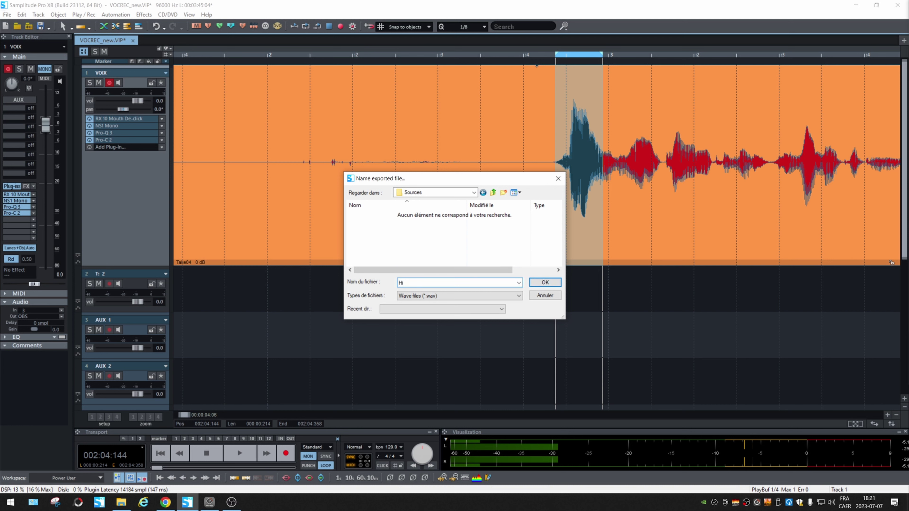
{"action": "left_click", "coordinate": [545, 283]}
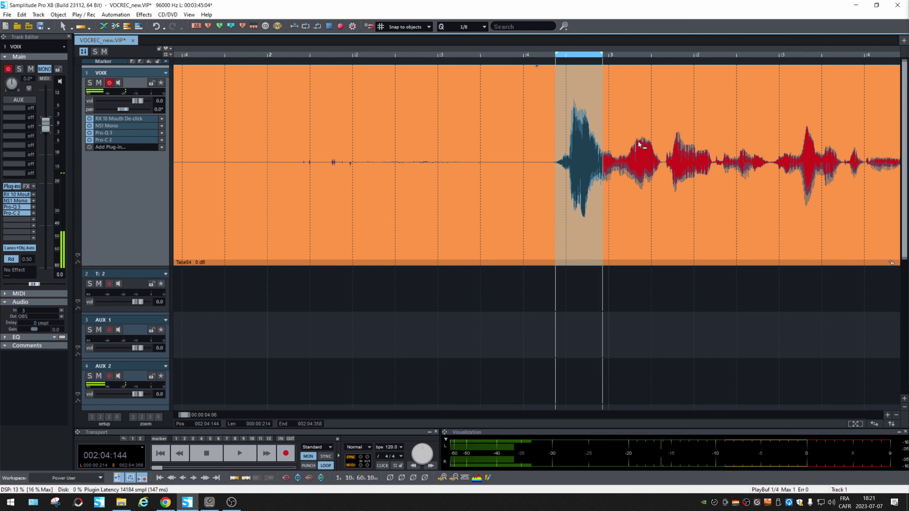
Select and audition the second word on the VOIX track, adjusting the range to run from 003:01:064 to 003:02:014
{"action": "left_click", "coordinate": [622, 139]}
{"action": "key", "text": "space"}
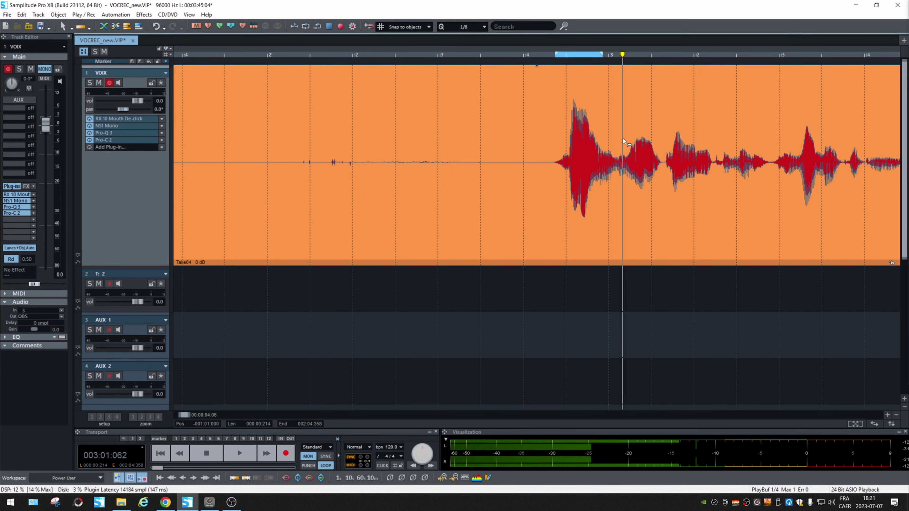
{"action": "left_click_drag", "start_coordinate": [623, 139], "coordinate": [692, 157]}
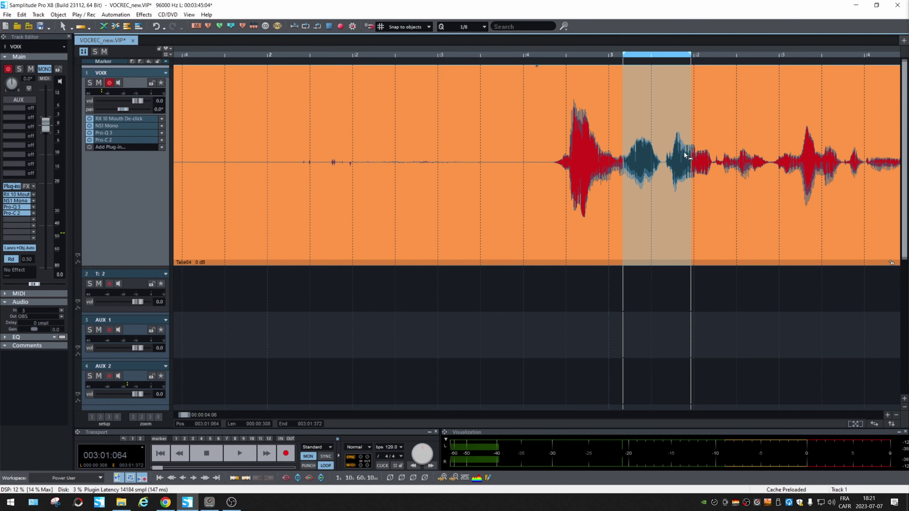
{"action": "key", "text": "space"}
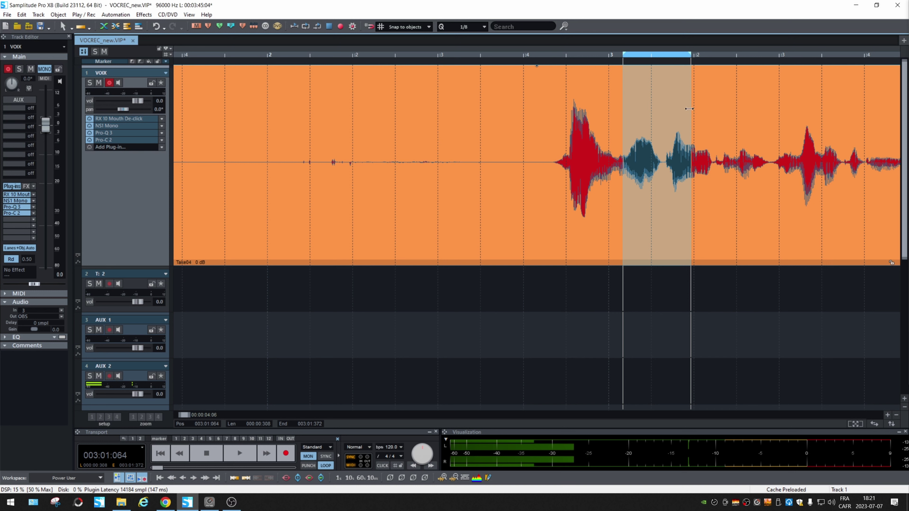
{"action": "left_click_drag", "start_coordinate": [691, 109], "coordinate": [696, 110]}
{"action": "key", "text": "space"}
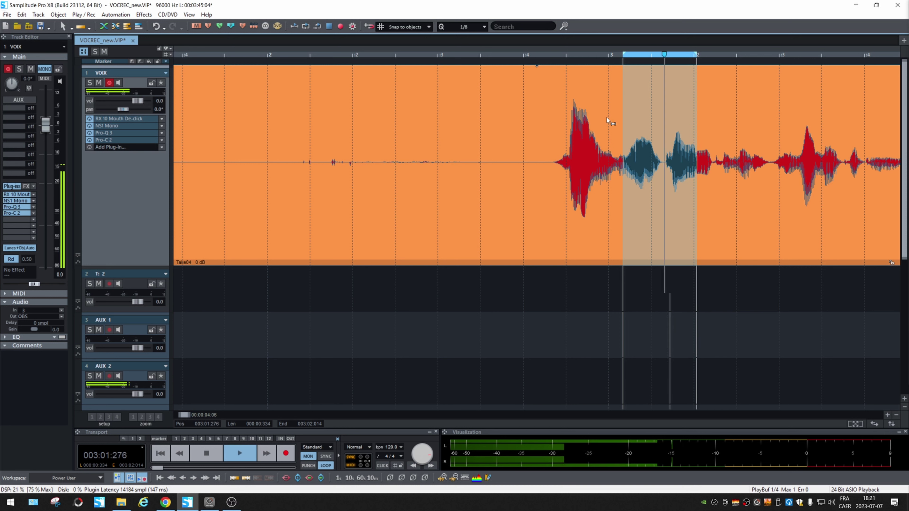
{"action": "key", "text": "space"}
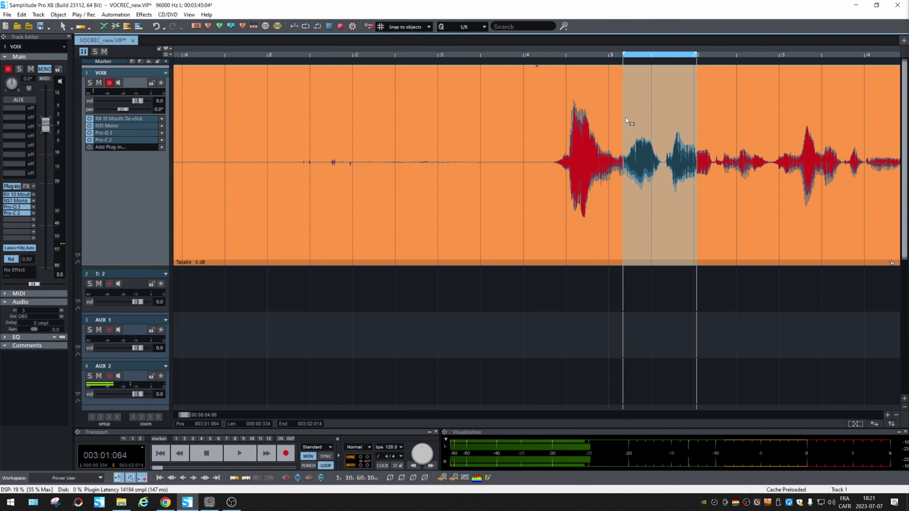
Export the selected range as a Wave file named Welcome in the Sources folder
{"action": "key", "text": "ctrl+e"}
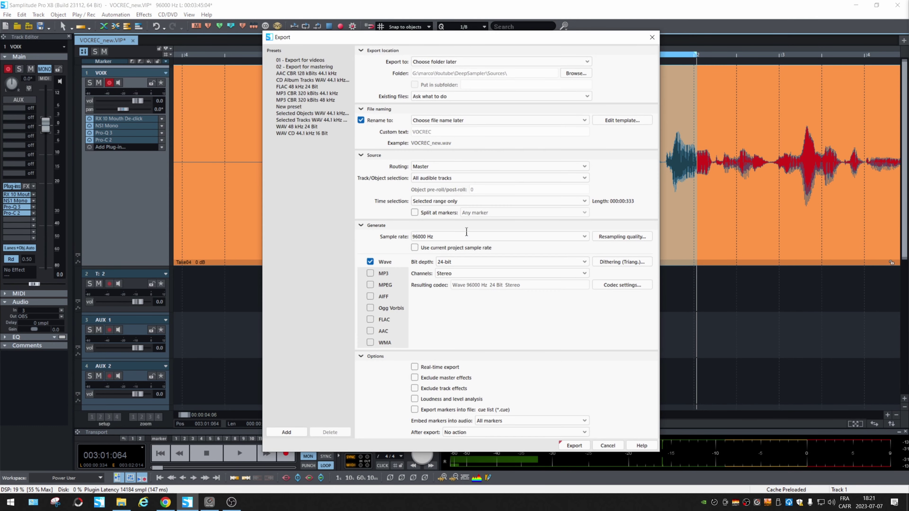
{"action": "left_click", "coordinate": [573, 446]}
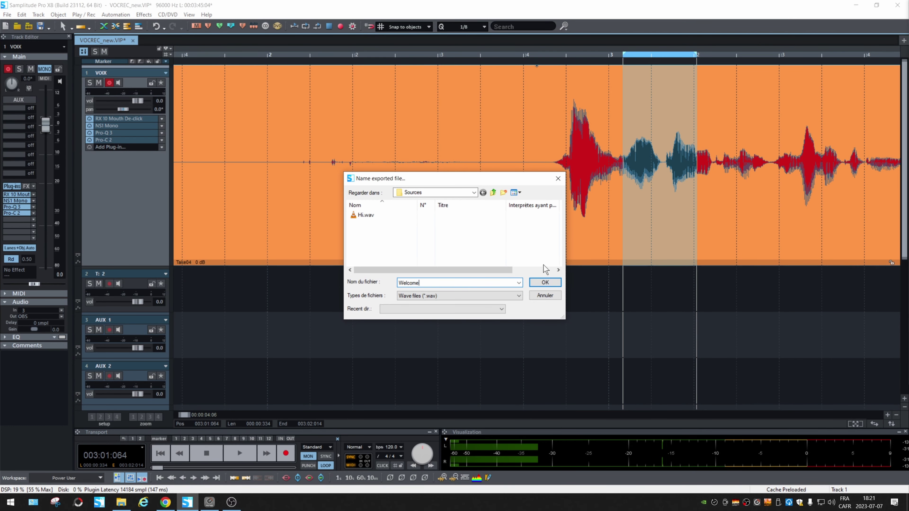
{"action": "left_click", "coordinate": [545, 283]}
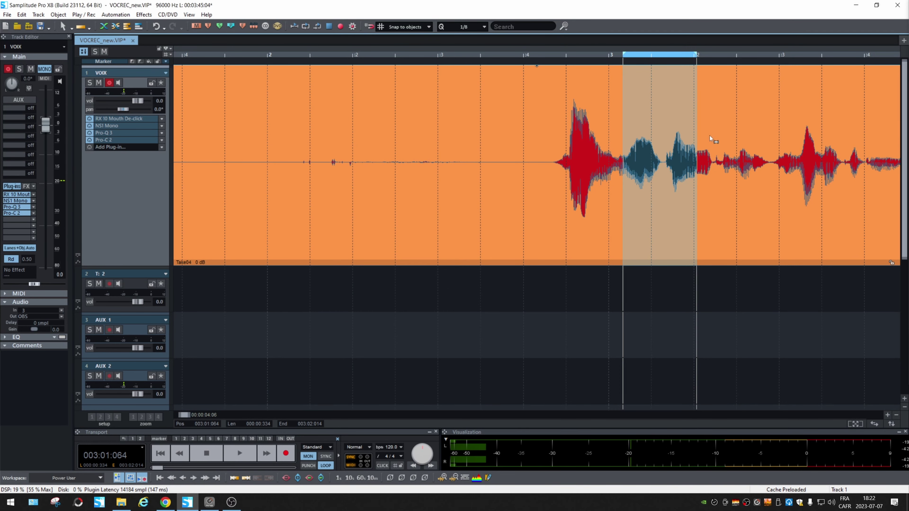
Audition the audio after the exported word and fit a range around the next loud syllable, from 003:02:343 to 003:03:193
{"action": "left_click", "coordinate": [714, 142]}
{"action": "left_click_drag", "start_coordinate": [714, 140], "coordinate": [695, 140]}
{"action": "left_click", "coordinate": [725, 125]}
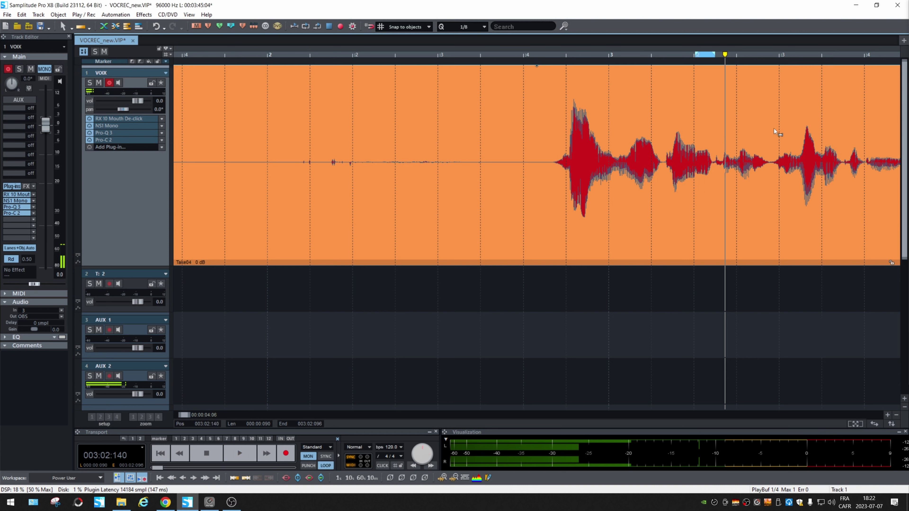
{"action": "left_click_drag", "start_coordinate": [776, 127], "coordinate": [819, 136]}
{"action": "key", "text": "space"}
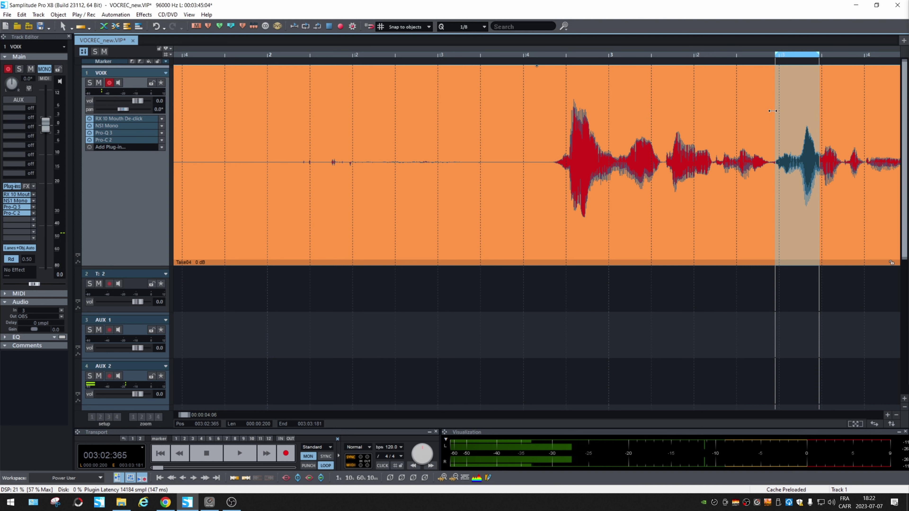
{"action": "left_click_drag", "start_coordinate": [773, 111], "coordinate": [770, 122]}
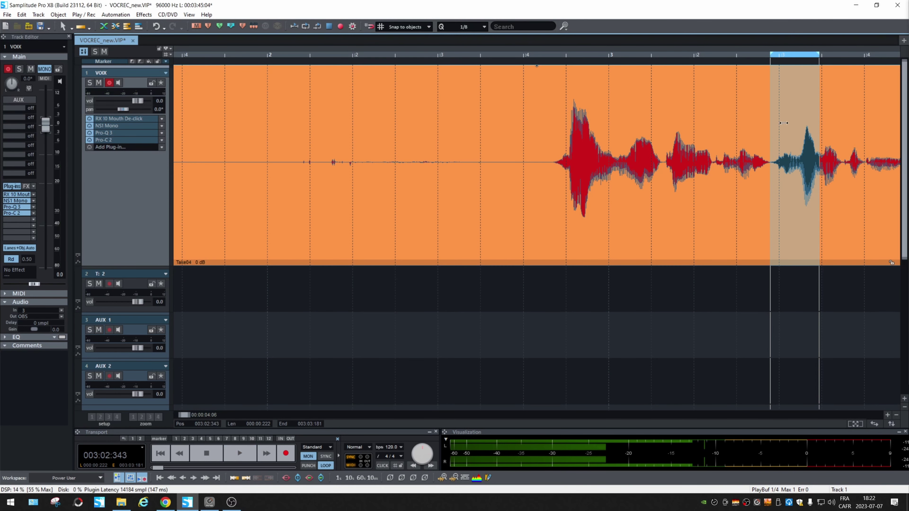
{"action": "left_click_drag", "start_coordinate": [819, 125], "coordinate": [823, 129]}
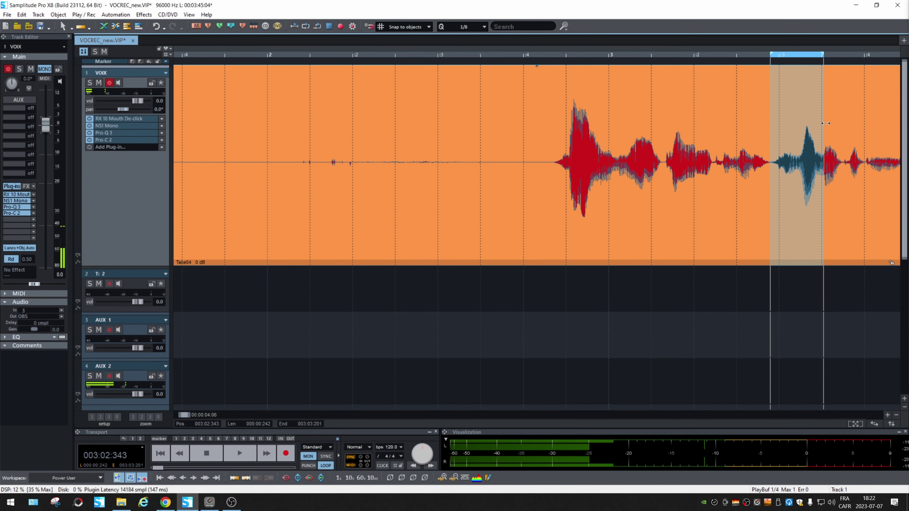
{"action": "left_click_drag", "start_coordinate": [825, 124], "coordinate": [822, 124]}
Export the selected syllable as a Wave file named Stu in the Sources folder
{"action": "key", "text": "ctrl+e"}
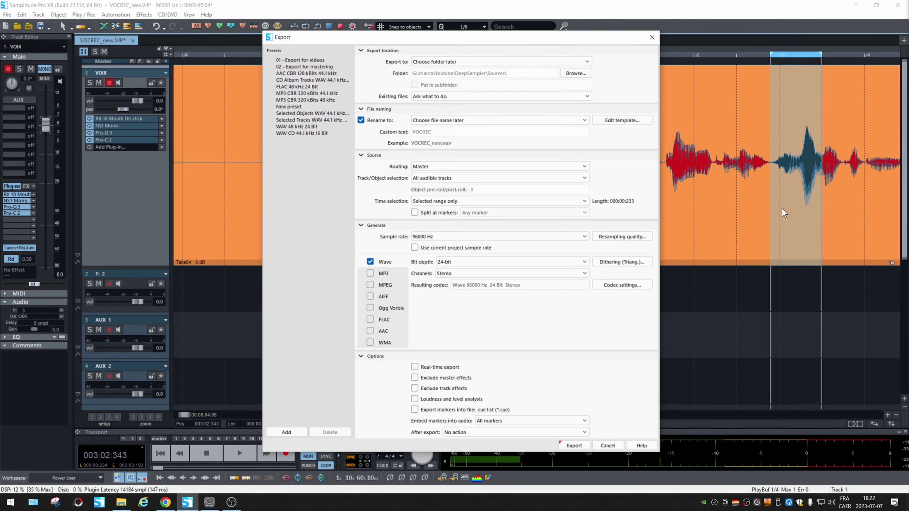
{"action": "left_click", "coordinate": [561, 445]}
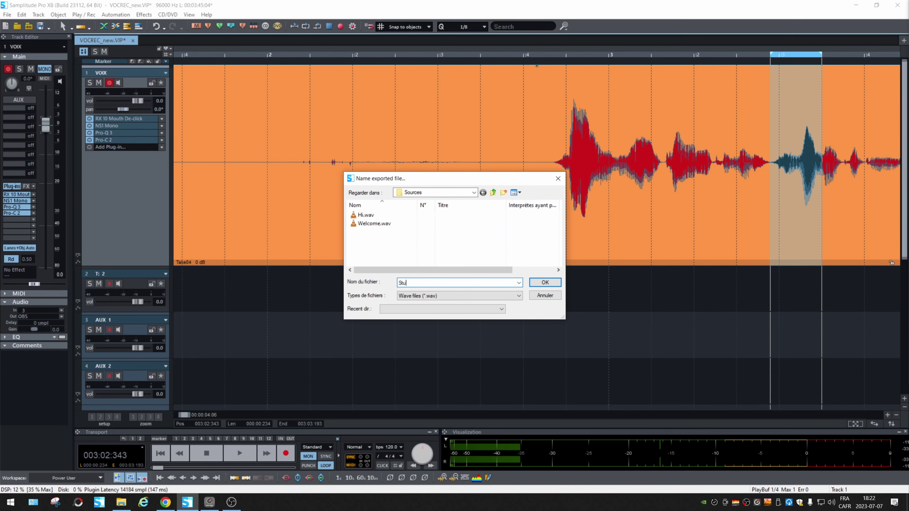
{"action": "key", "text": "Return"}
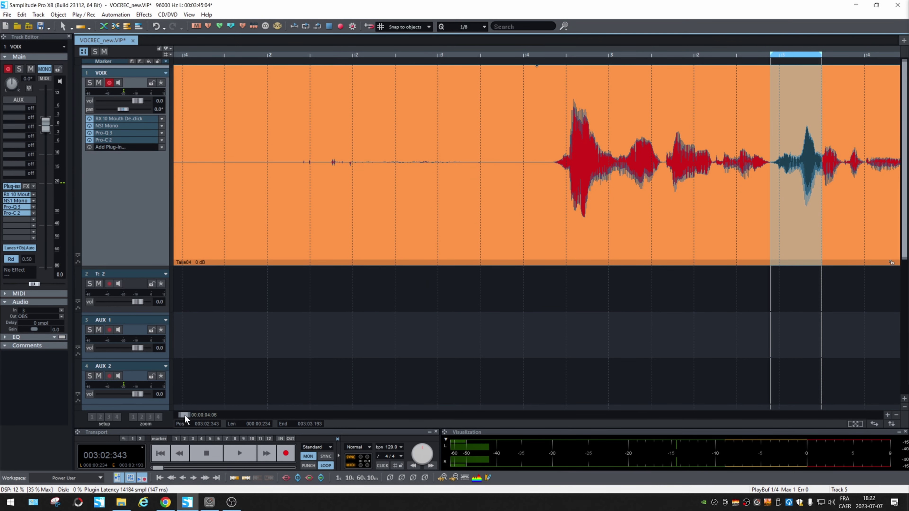
Play from several points after the exported syllable, then select and audition the quiet trailing sound from 003:04:007 to 003:04:347
{"action": "left_click_drag", "start_coordinate": [184, 415], "coordinate": [190, 415]}
{"action": "left_click", "coordinate": [581, 122]}
{"action": "left_click", "coordinate": [587, 121]}
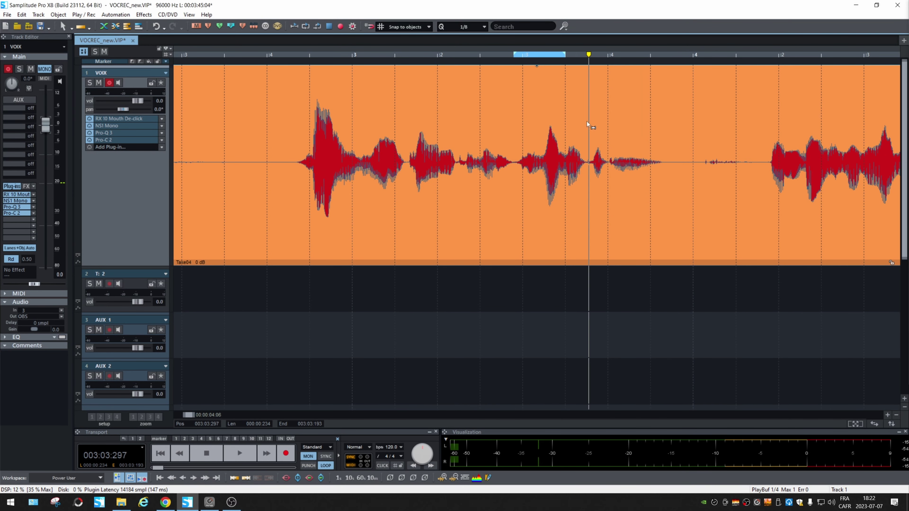
{"action": "key", "text": "space"}
{"action": "key", "text": "space"}
{"action": "left_click", "coordinate": [609, 125]}
{"action": "key", "text": "space"}
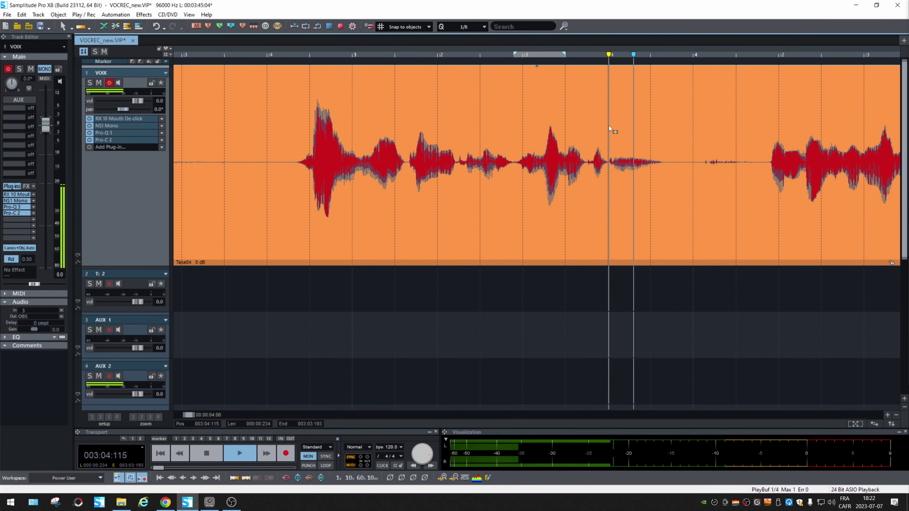
{"action": "key", "text": "space"}
{"action": "key", "text": "l"}
{"action": "left_click", "coordinate": [591, 126]}
{"action": "key", "text": "space"}
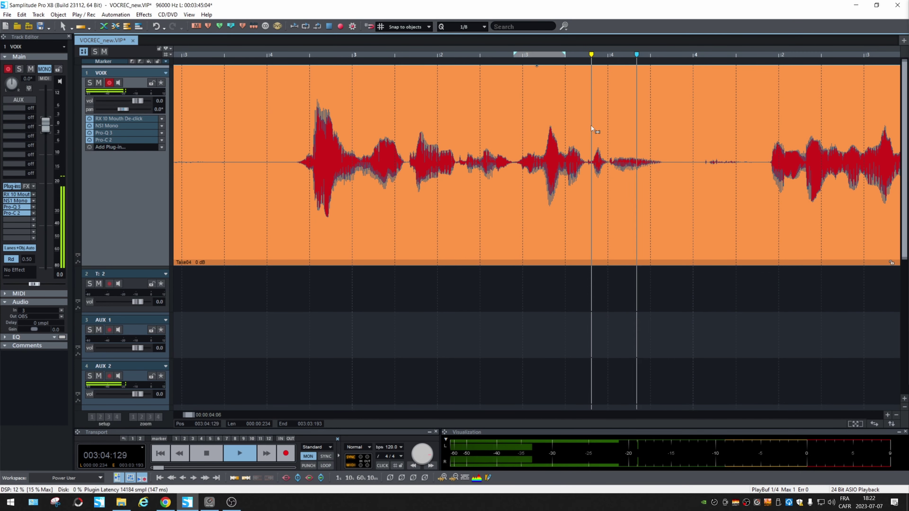
{"action": "key", "text": "space"}
{"action": "left_click", "coordinate": [590, 127]}
{"action": "key", "text": "space"}
{"action": "key", "text": "space"}
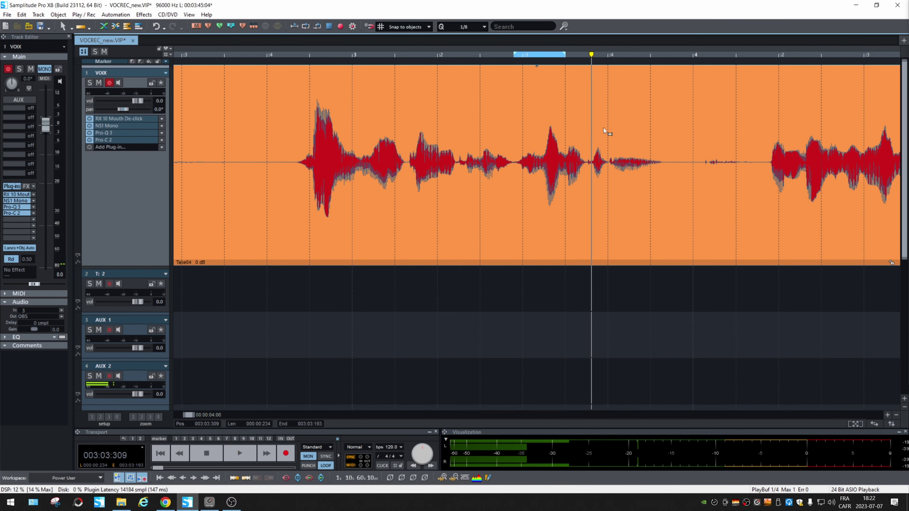
{"action": "left_click_drag", "start_coordinate": [610, 128], "coordinate": [685, 138]}
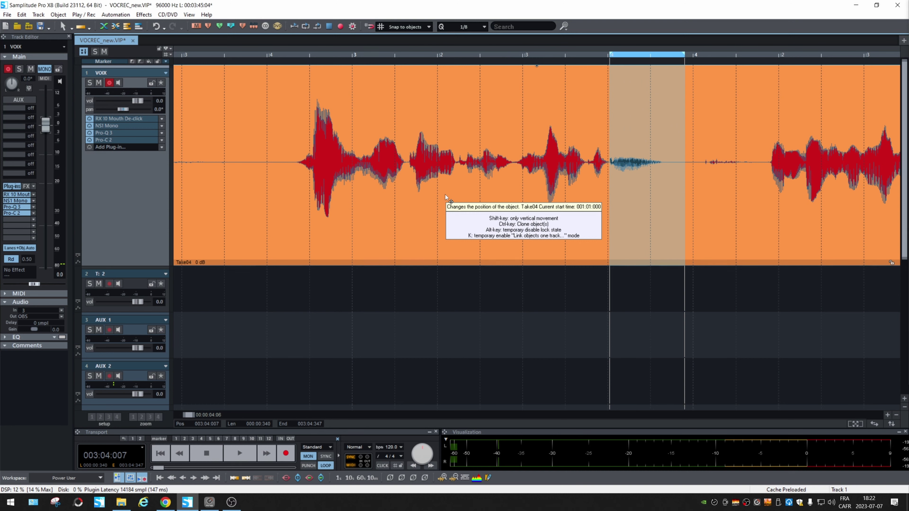
{"action": "key", "text": "space"}
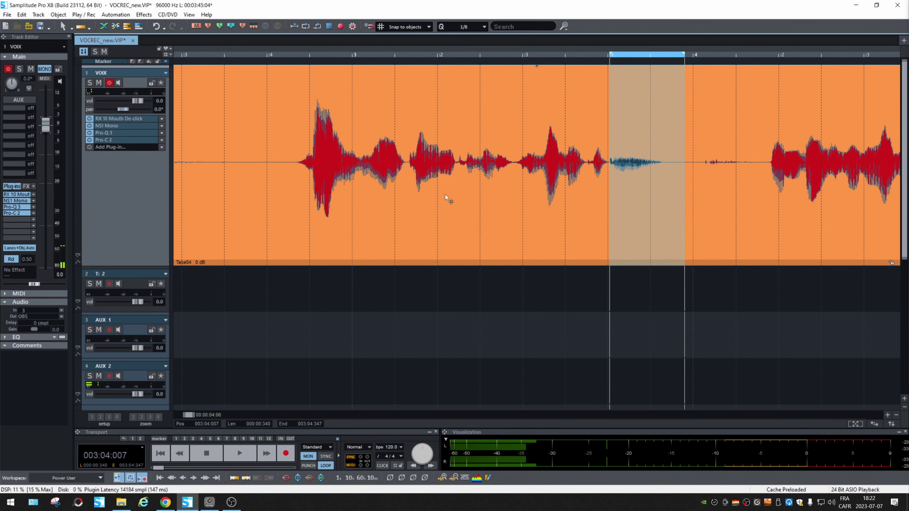
Export the selected range as a Wave file named with the spoken surname in the Sources folder
{"action": "key", "text": "ctrl+shift+e"}
{"action": "left_click", "coordinate": [574, 446]}
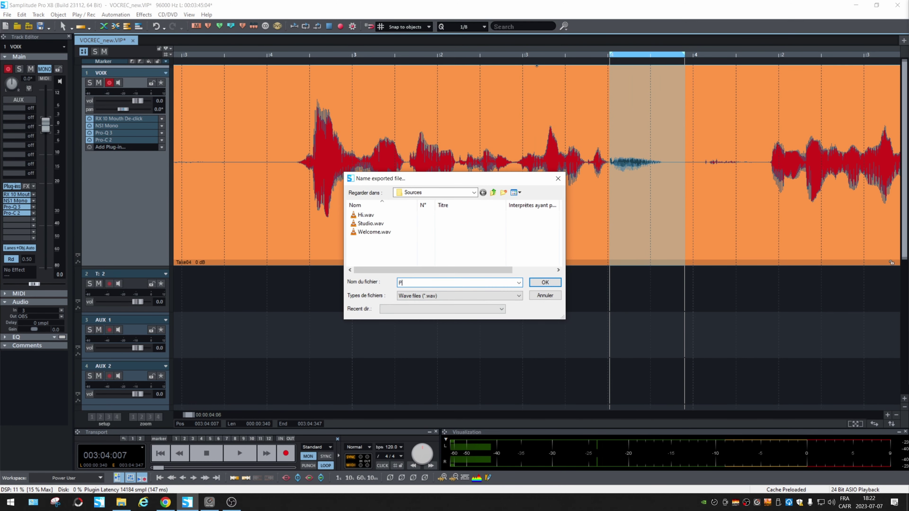
{"action": "left_click", "coordinate": [547, 282]}
Close the VOCREC project and open 57vs421_Rec.VIP, saving it under the new name 57vs421_Rec_new
{"action": "left_click", "coordinate": [132, 41]}
{"action": "left_click", "coordinate": [144, 163]}
{"action": "left_click", "coordinate": [7, 15]}
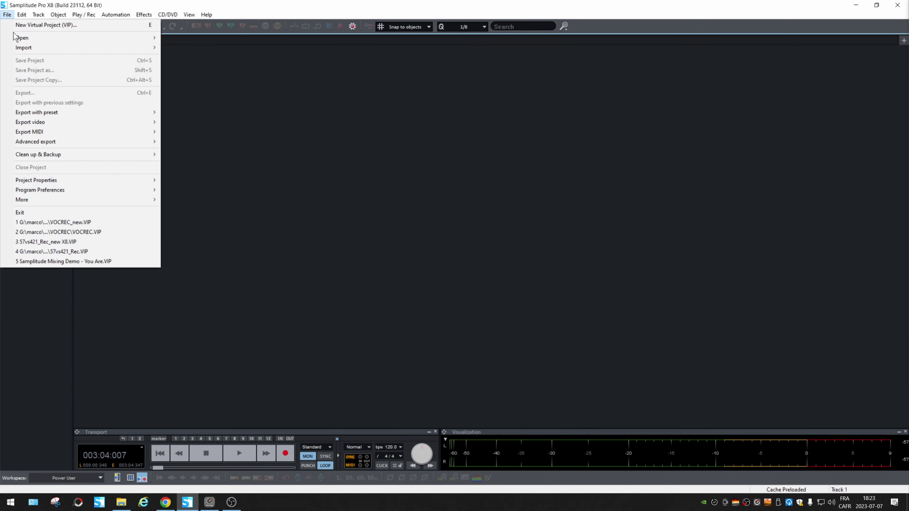
{"action": "left_click", "coordinate": [115, 251]}
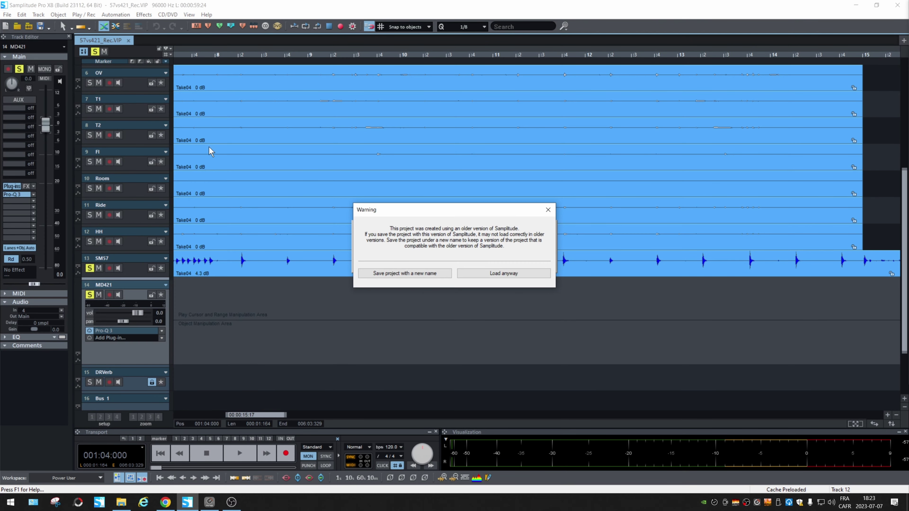
{"action": "left_click", "coordinate": [432, 274]}
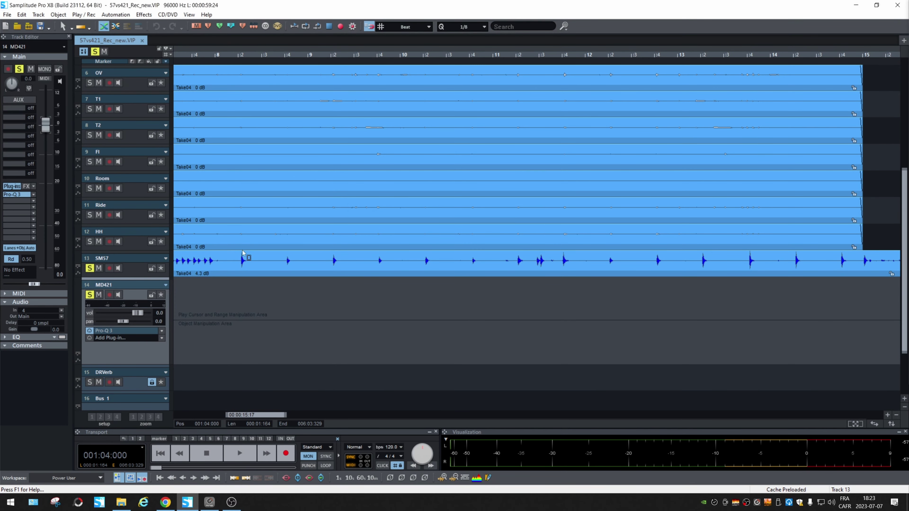
Solo the BD track at the start of the track list and increase its height
{"action": "scroll", "coordinate": [245, 255], "scroll_direction": "up", "scroll_amount": 5}
{"action": "left_click", "coordinate": [89, 82]}
{"action": "left_click_drag", "start_coordinate": [136, 91], "coordinate": [132, 216]}
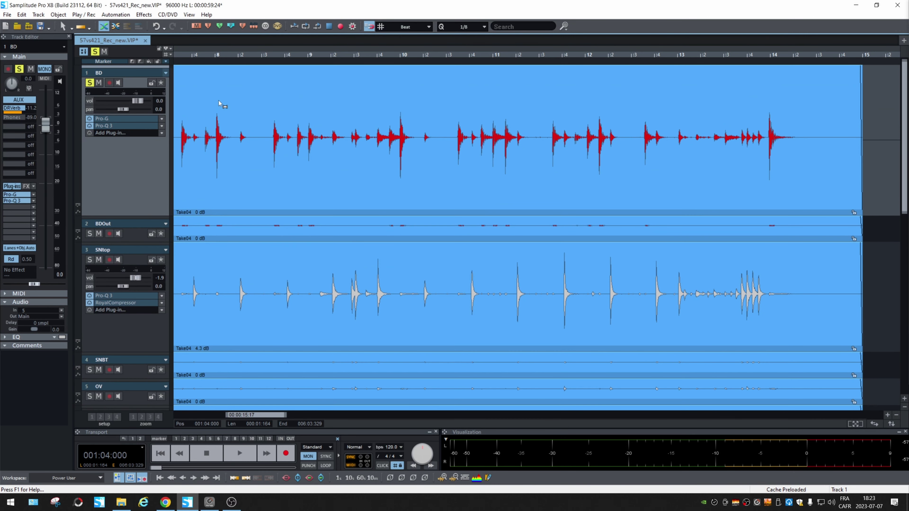
Play from 008:01:000, clear all solos and solo only the BD track
{"action": "left_click", "coordinate": [215, 106]}
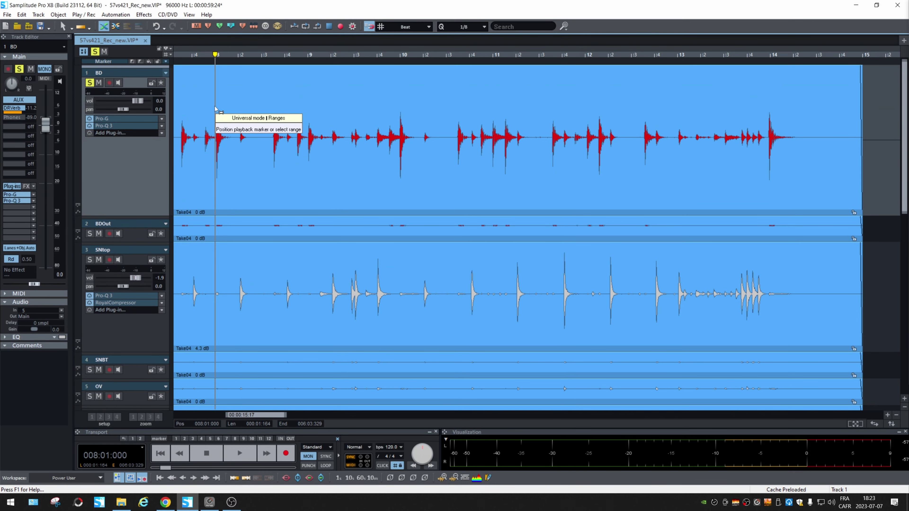
{"action": "key", "text": "ctrl+Up"}
{"action": "key", "text": "ctrl+Up"}
{"action": "key", "text": "space"}
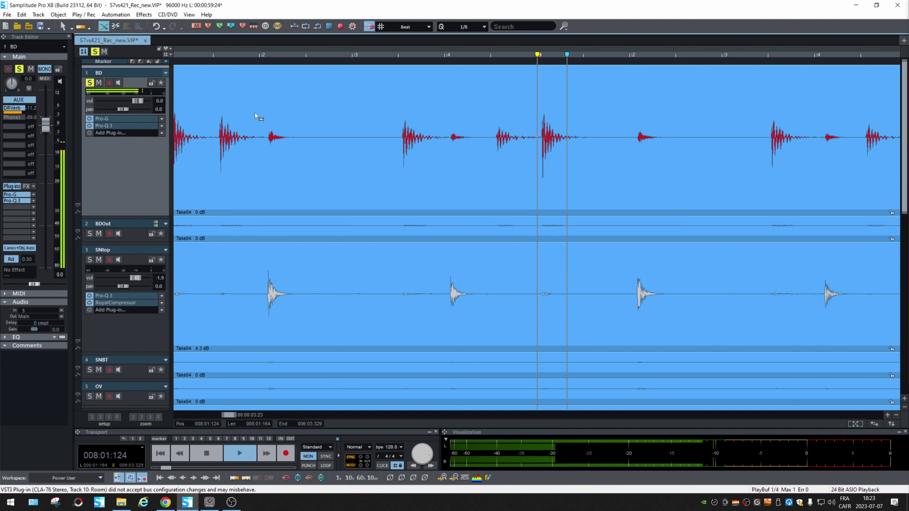
{"action": "left_click", "coordinate": [96, 53]}
{"action": "left_click", "coordinate": [90, 83]}
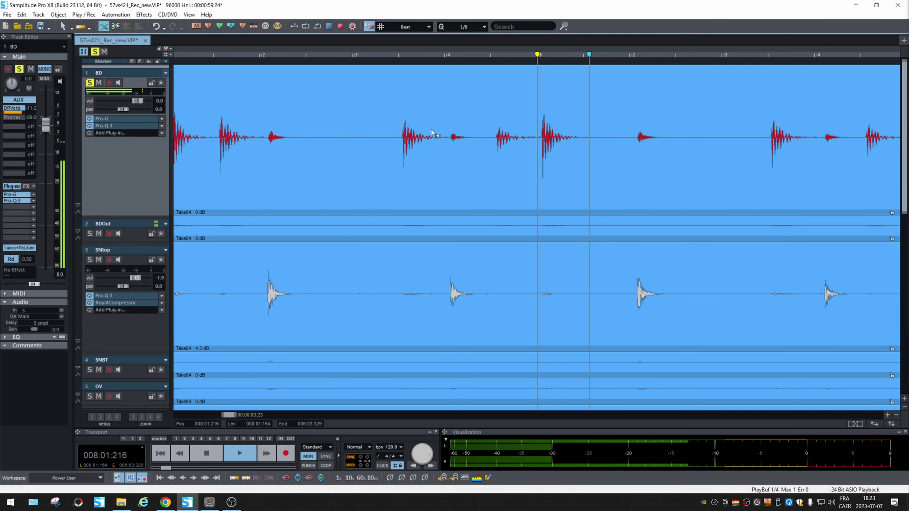
Select the kick hit on the BD track from 008:01:000 to 008:02:000 and turn off grid snapping
{"action": "left_click_drag", "start_coordinate": [563, 125], "coordinate": [622, 125]}
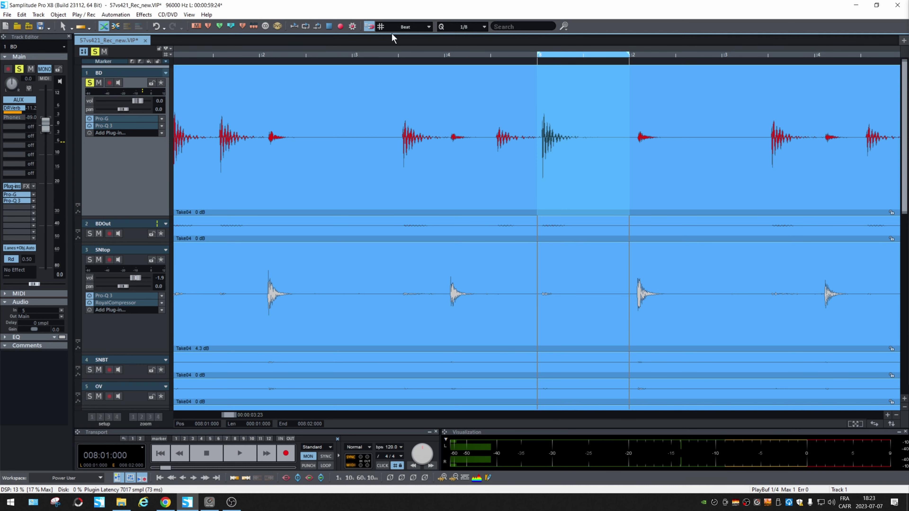
{"action": "left_click", "coordinate": [369, 26]}
Export the selected kick hit as a Wave file named BD in the Sources folder
{"action": "key", "text": "ctrl+b"}
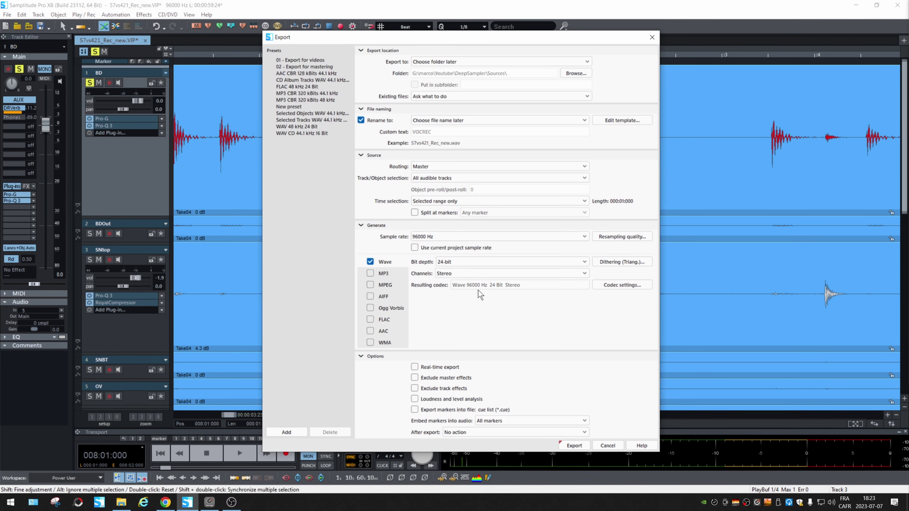
{"action": "left_click", "coordinate": [574, 447]}
{"action": "left_click", "coordinate": [555, 282]}
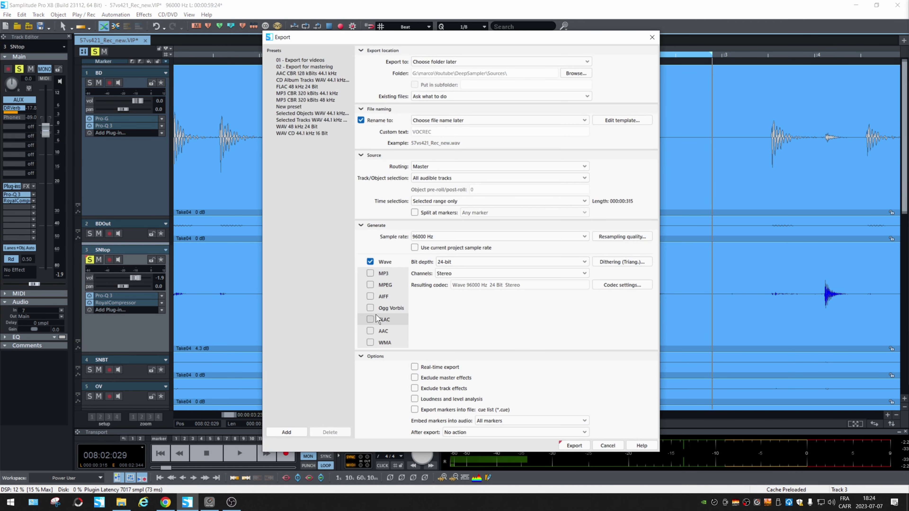
Export the SNtop range from 008:02:029 to 008:02:344 as a Wave file named Snare in the Sources folder
{"action": "left_click", "coordinate": [579, 445]}
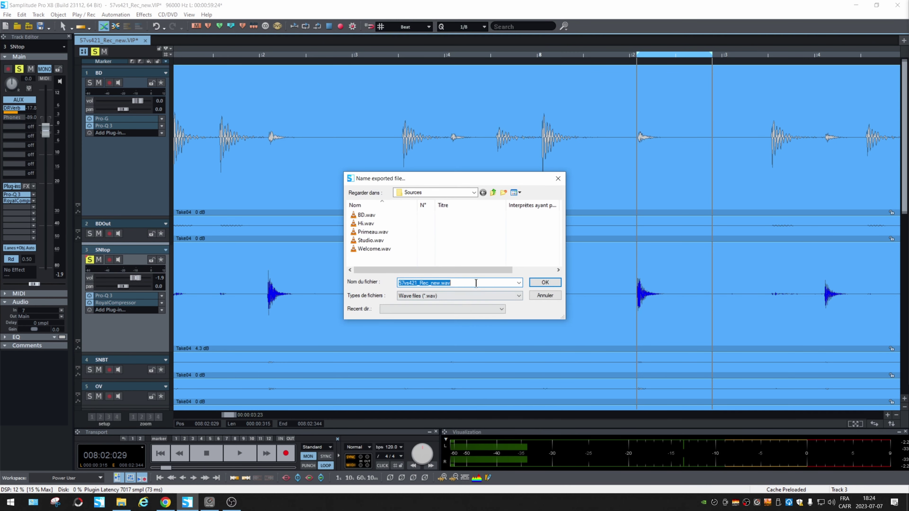
{"action": "type", "text": "Snare"}
{"action": "left_click", "coordinate": [545, 283]}
Solo only the HH track, then enlarge it and reset its volume to 0.0 dB
{"action": "scroll", "coordinate": [505, 306], "scroll_direction": "down", "scroll_amount": 8}
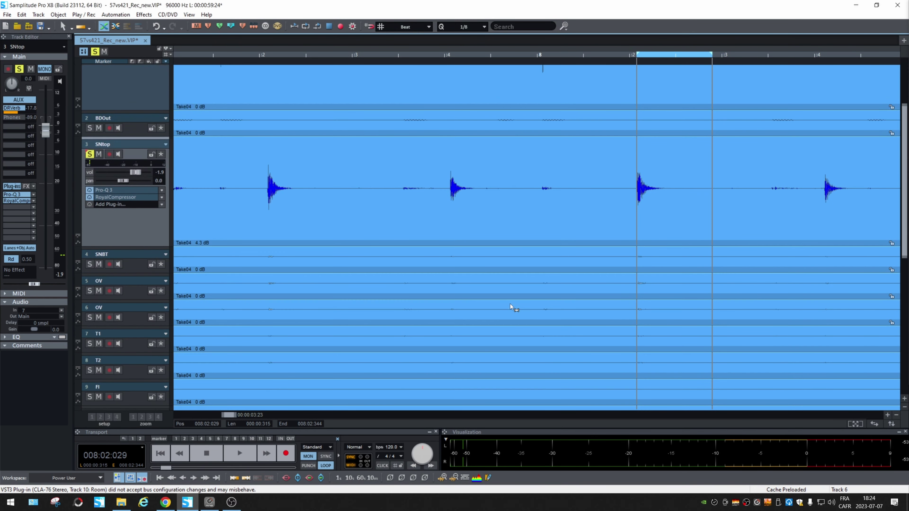
{"action": "scroll", "coordinate": [311, 247], "scroll_direction": "down", "scroll_amount": 1}
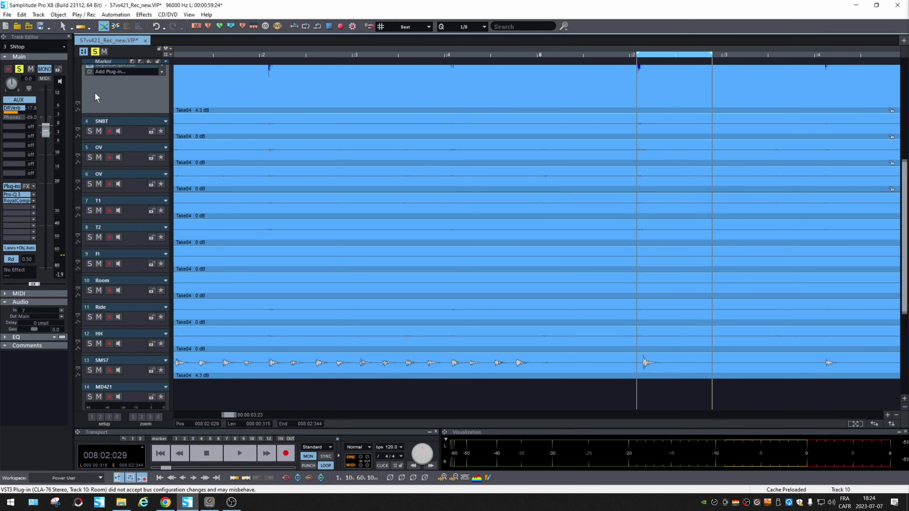
{"action": "left_click", "coordinate": [93, 53]}
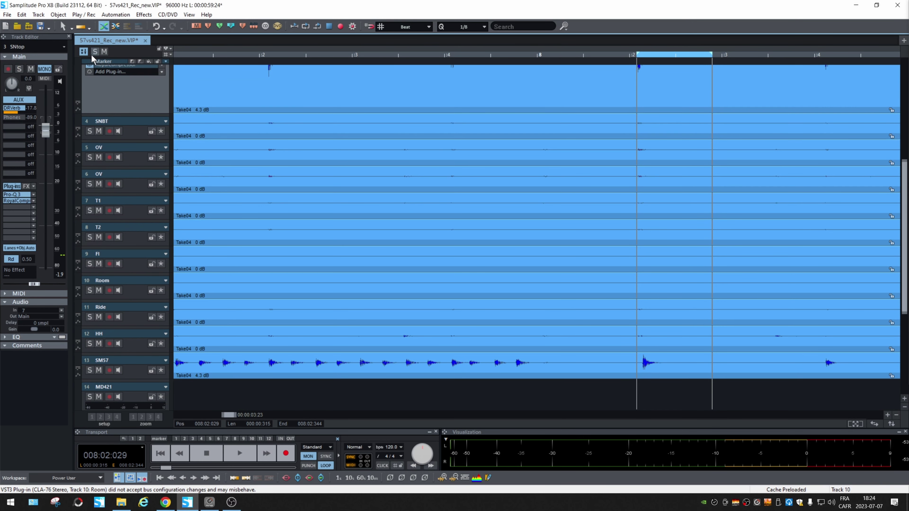
{"action": "left_click", "coordinate": [89, 343]}
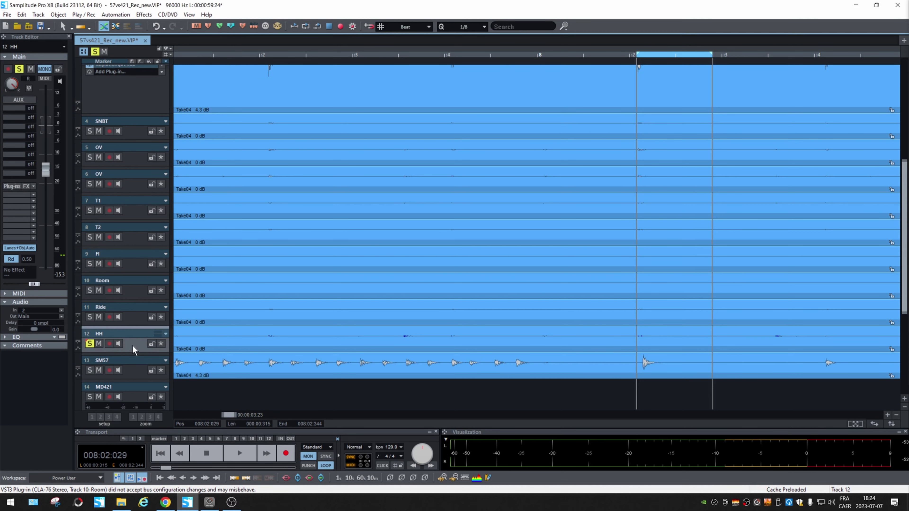
{"action": "left_click_drag", "start_coordinate": [132, 353], "coordinate": [128, 399]}
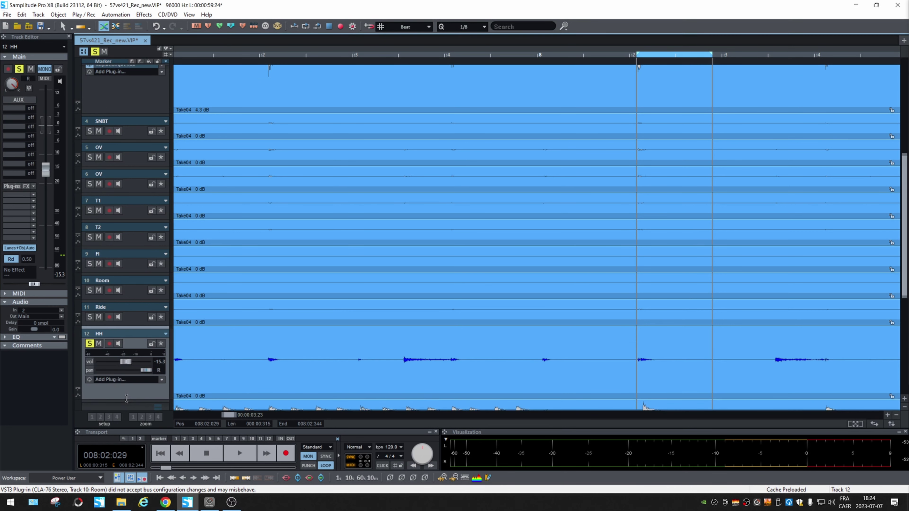
{"action": "double_click", "coordinate": [126, 362]}
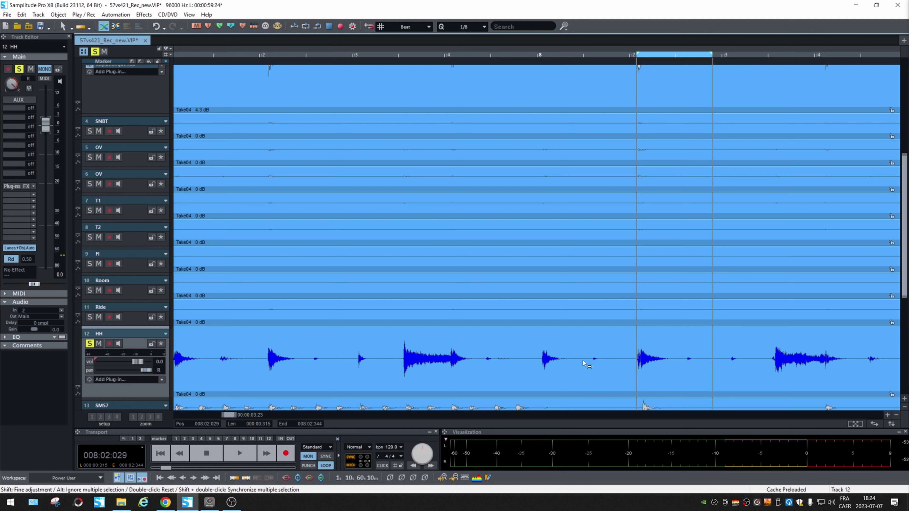
Select and audition the hi-hat hit from 008:01:011 to 008:01:144, and center the HH track's pan
{"action": "left_click_drag", "start_coordinate": [541, 349], "coordinate": [571, 358]}
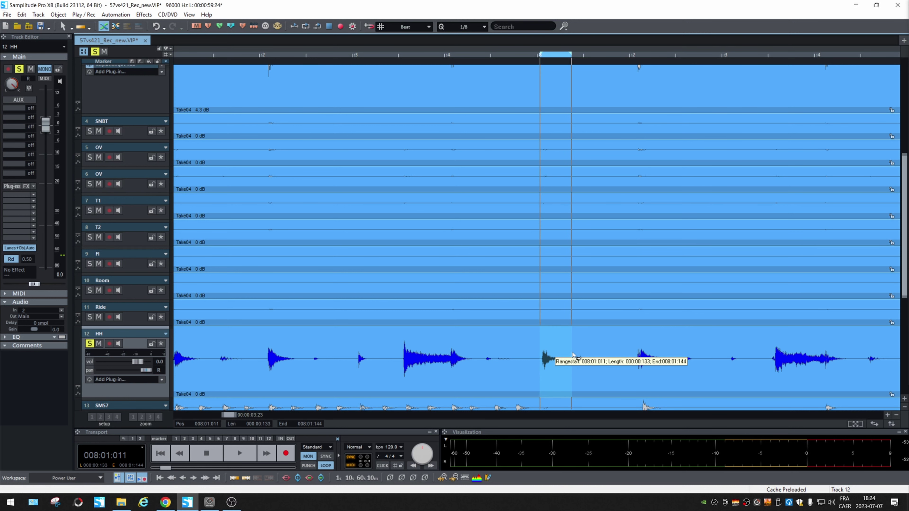
{"action": "key", "text": "space"}
{"action": "key", "text": "space"}
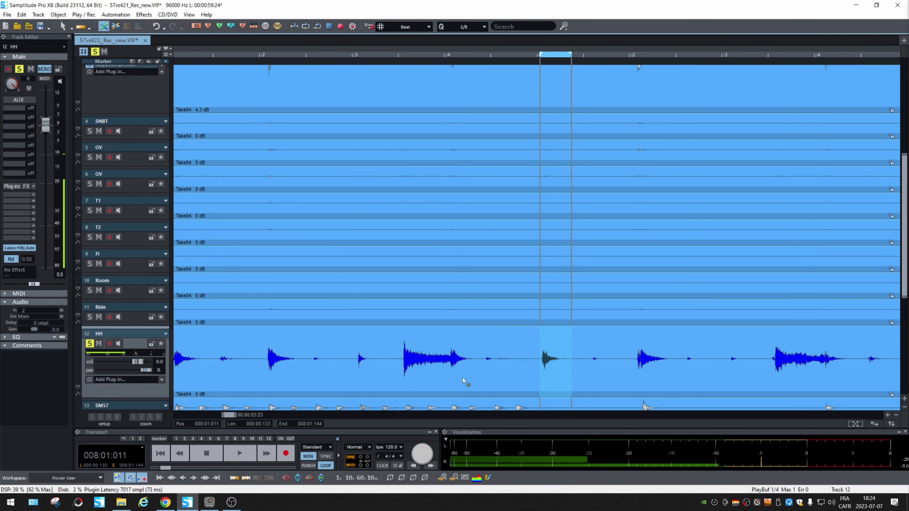
{"action": "double_click", "coordinate": [144, 370]}
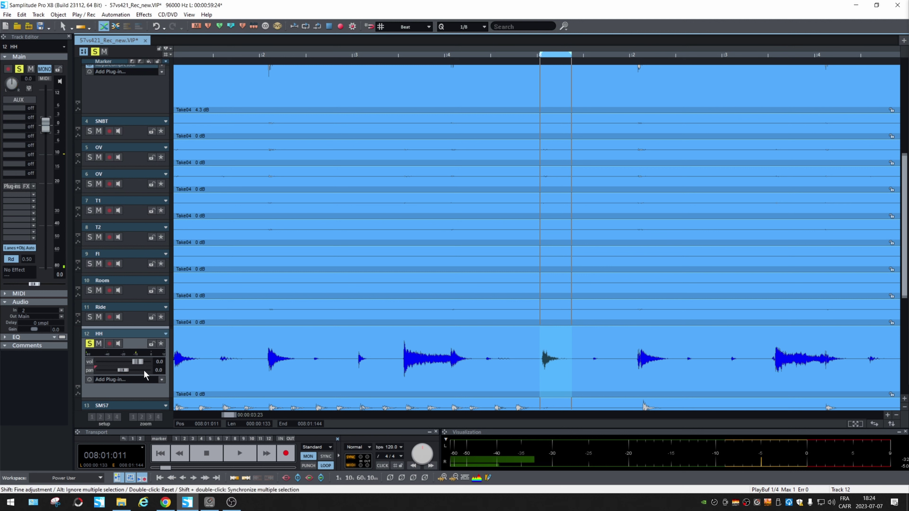
{"action": "key", "text": "space"}
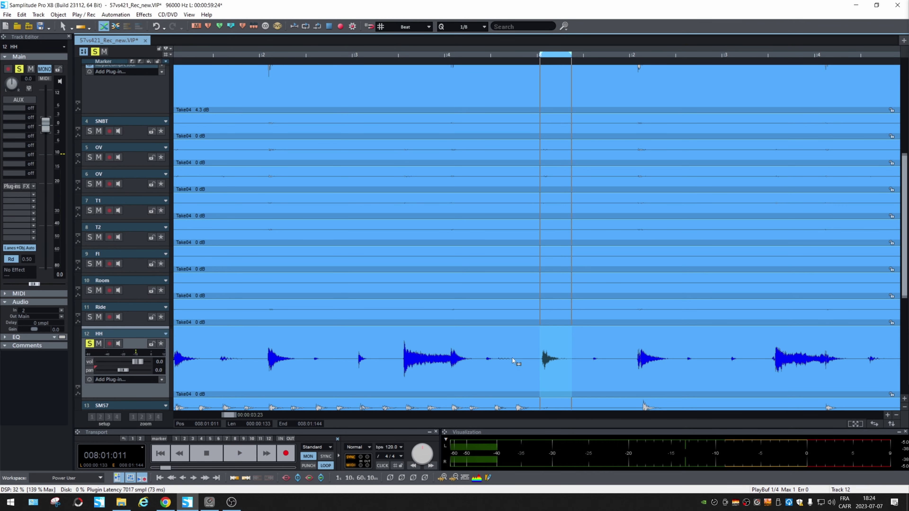
Export the selected hi-hat hit as a Wave file named HH in the Sources folder
{"action": "key", "text": "ctrl+e"}
{"action": "left_click", "coordinate": [574, 446]}
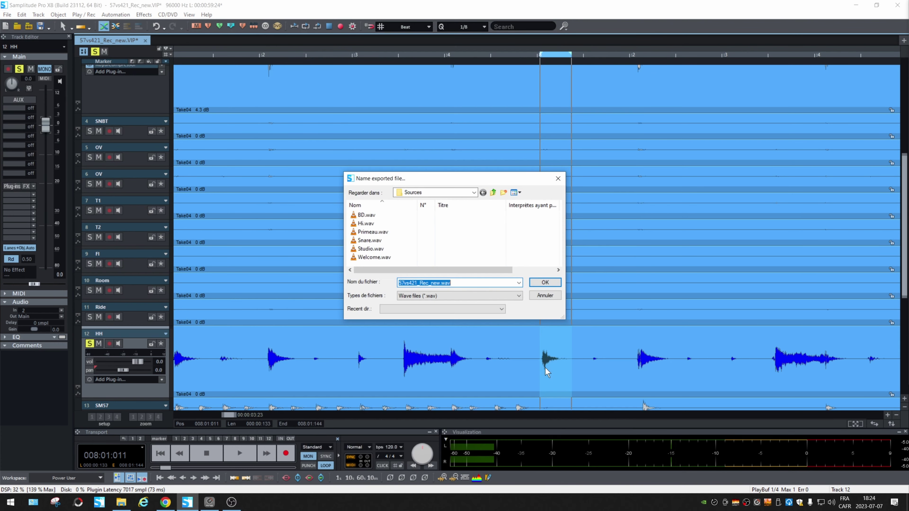
{"action": "type", "text": "HH"}
{"action": "left_click", "coordinate": [545, 282]}
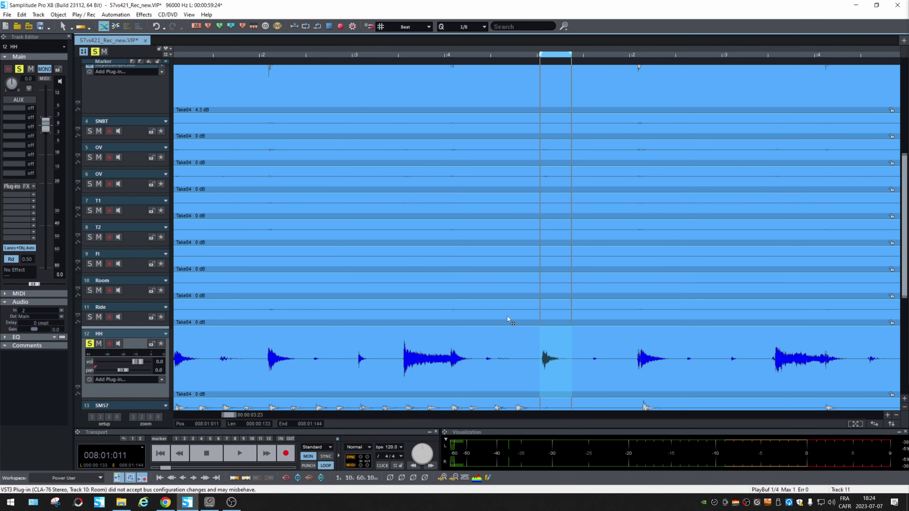
Show both takes in full and audition the end of the first take from 013:04:169
{"action": "scroll", "coordinate": [508, 316], "scroll_direction": "down", "scroll_amount": 5}
{"action": "left_click", "coordinate": [479, 74]}
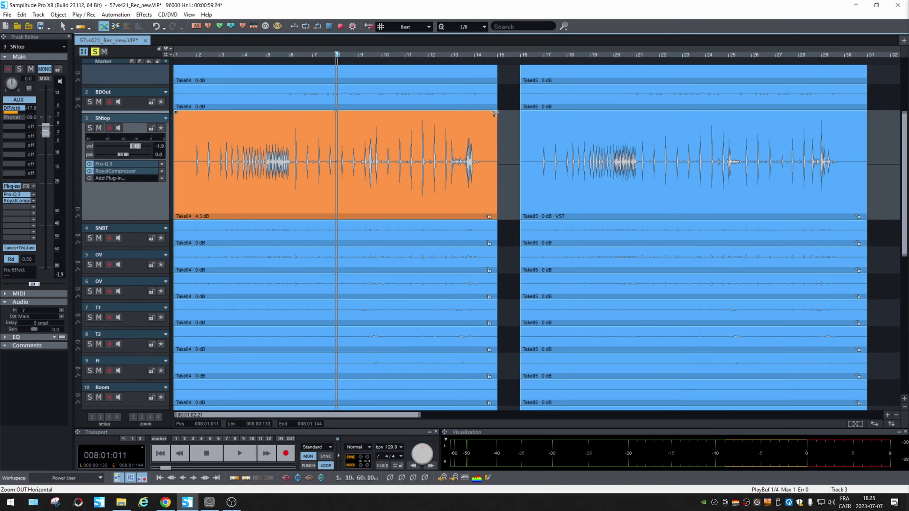
{"action": "left_click", "coordinate": [473, 49]}
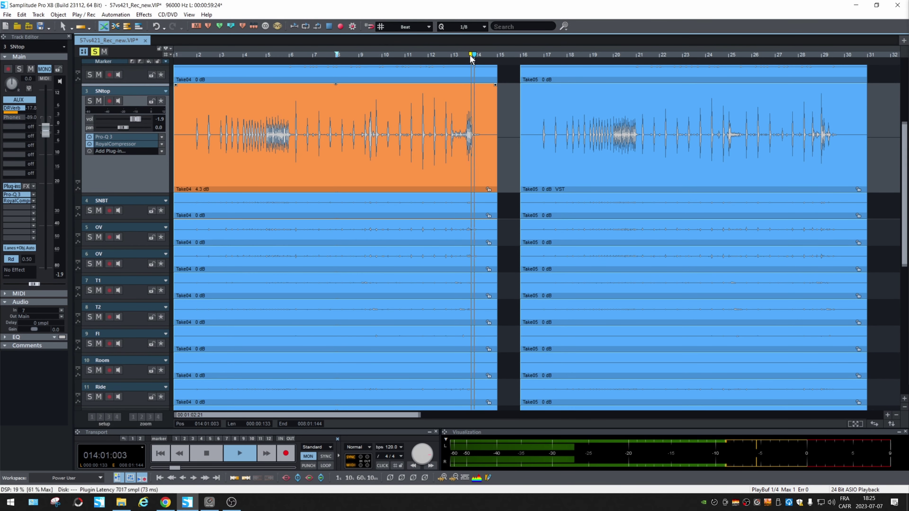
Clear all track solos and mute the SM57 track
{"action": "left_click", "coordinate": [93, 49]}
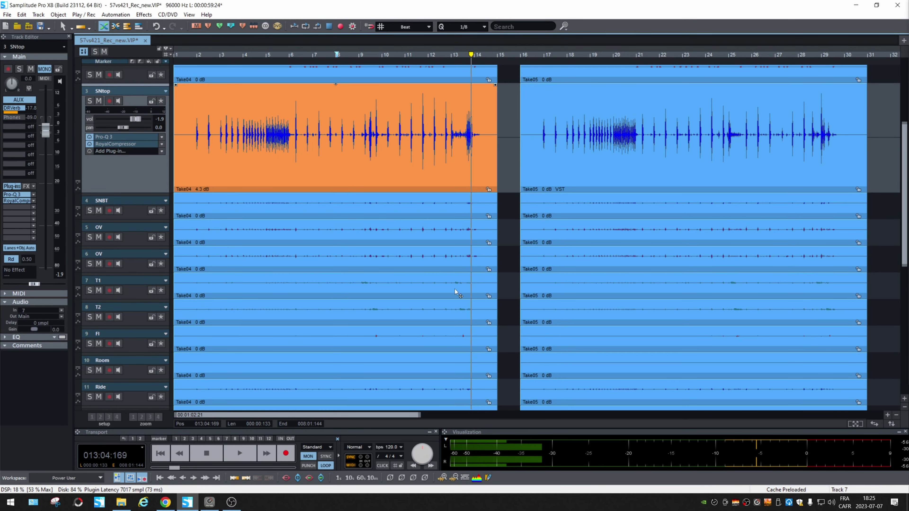
{"action": "scroll", "coordinate": [455, 290], "scroll_direction": "down", "scroll_amount": 5}
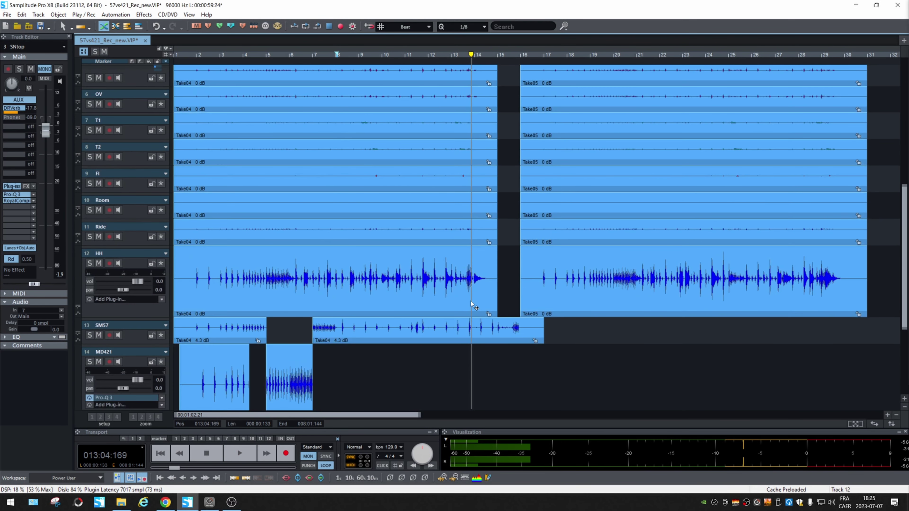
{"action": "left_click", "coordinate": [99, 335]}
Audition the full drum mix at the end of the first take, then at the end of the second take near bar 29
{"action": "scroll", "coordinate": [463, 264], "scroll_direction": "up", "scroll_amount": 5}
{"action": "key", "text": "space"}
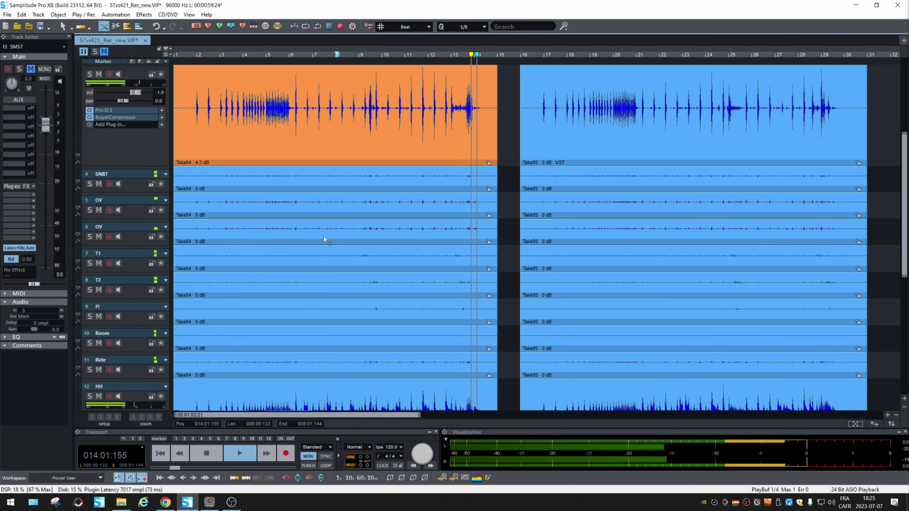
{"action": "key", "text": "space"}
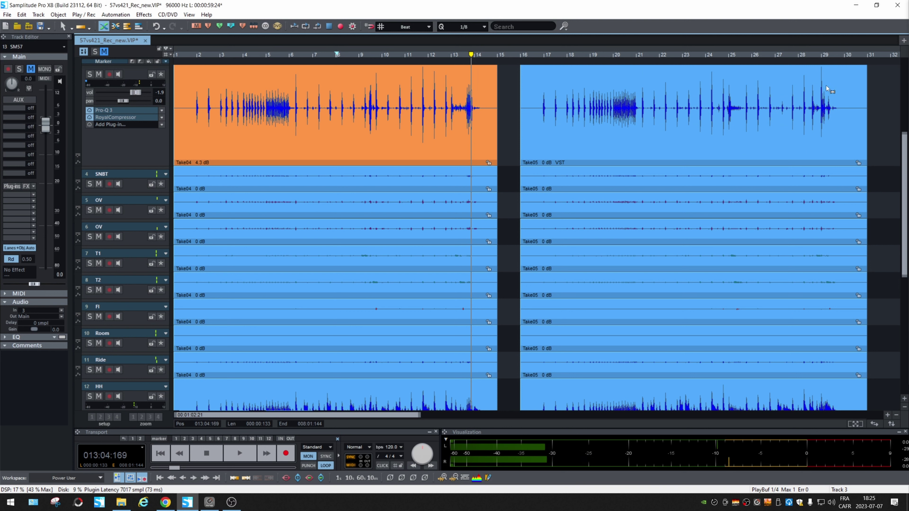
{"action": "left_click", "coordinate": [825, 54]}
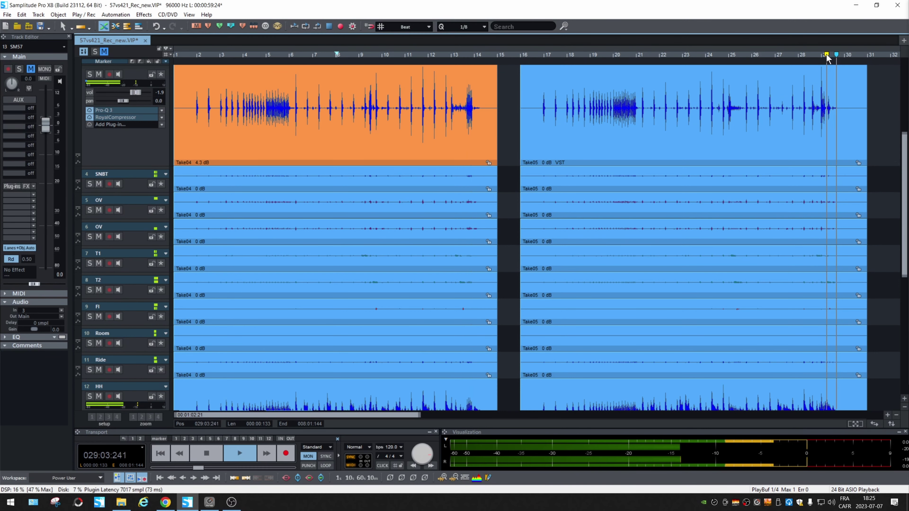
Place the playback position at 013:04:287, just before the first take's final kick hit, and enlarge that area of the timeline
{"action": "left_click", "coordinate": [473, 57]}
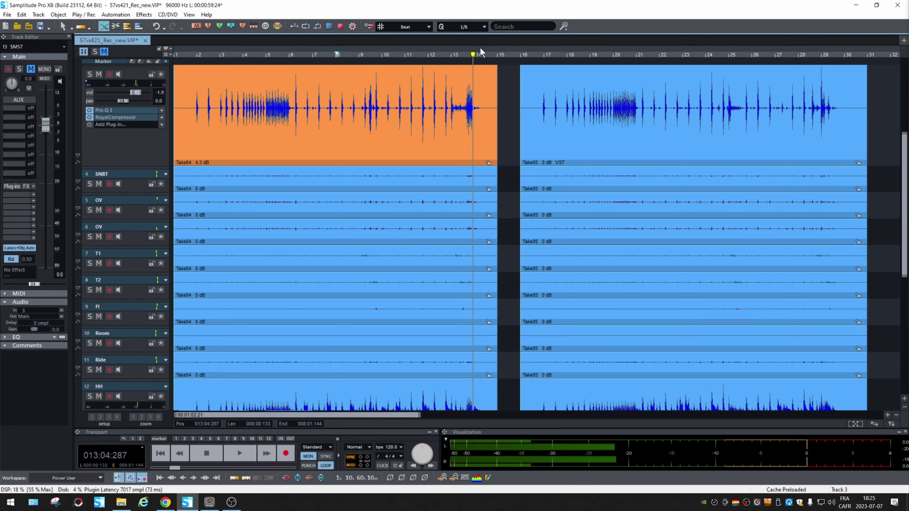
{"action": "key", "text": "ctrl+Up"}
{"action": "scroll", "coordinate": [480, 51], "scroll_direction": "up", "scroll_amount": 2}
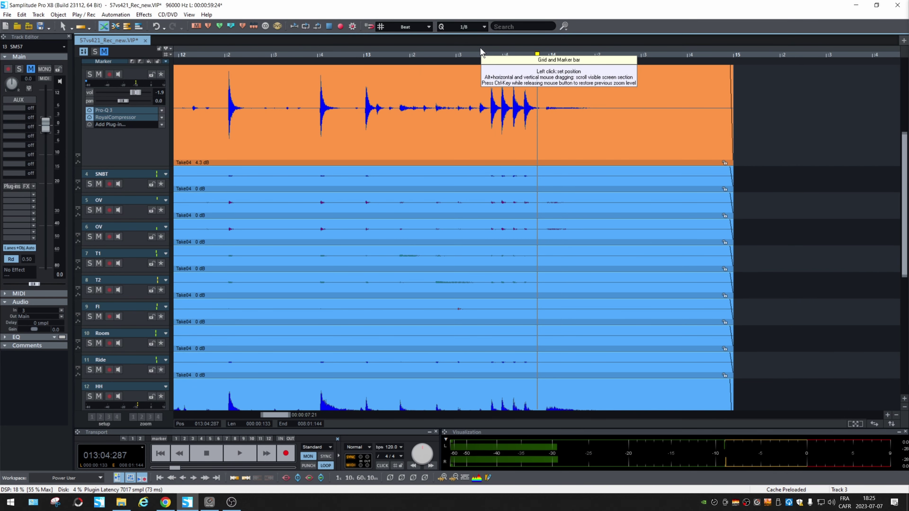
{"action": "scroll", "coordinate": [606, 109], "scroll_direction": "down", "scroll_amount": 3}
{"action": "scroll", "coordinate": [608, 106], "scroll_direction": "up", "scroll_amount": 5}
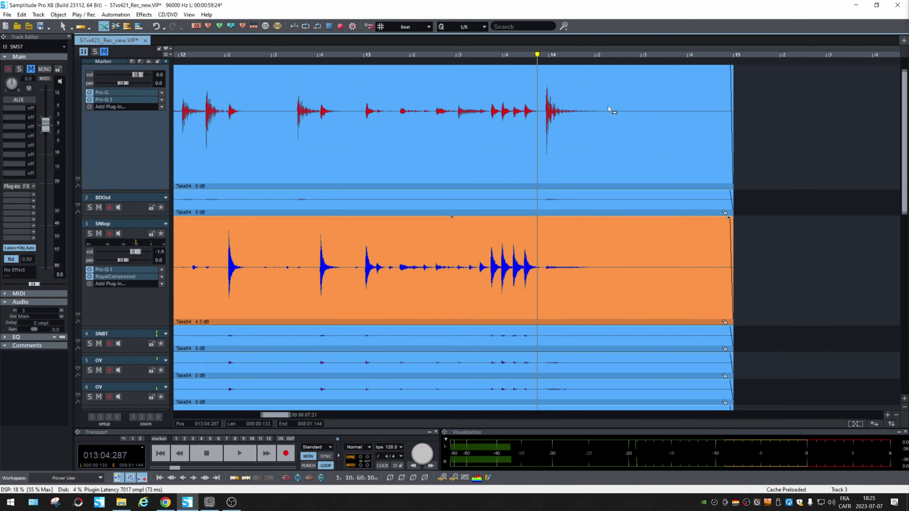
{"action": "scroll", "coordinate": [608, 106], "scroll_direction": "up", "scroll_amount": 1}
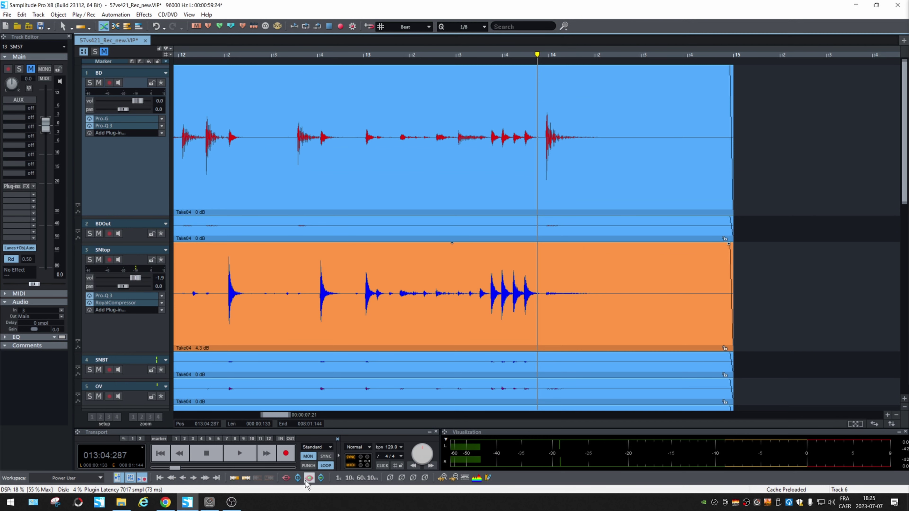
Select the range from 013:04:355 to 014:02:125 around the first take's final kick and cymbal hit and audition it
{"action": "left_click", "coordinate": [296, 479]}
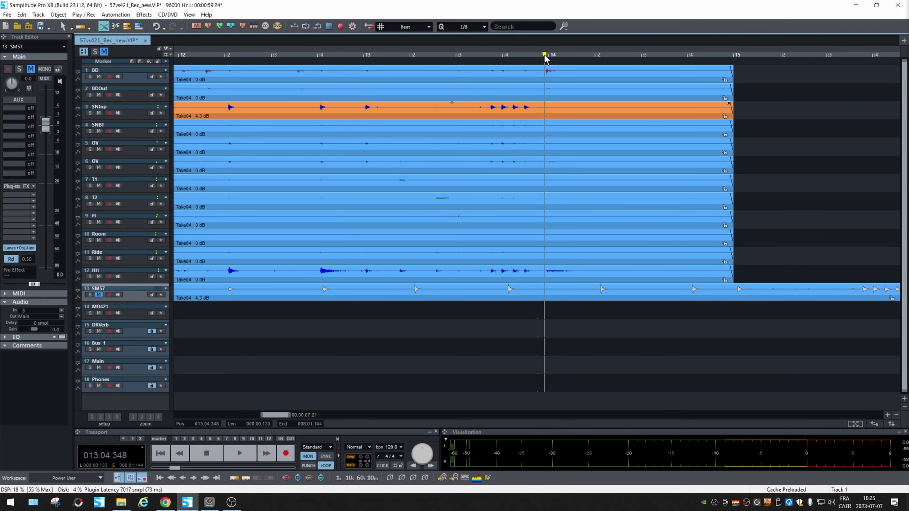
{"action": "left_click_drag", "start_coordinate": [545, 59], "coordinate": [610, 61]}
{"action": "key", "text": "space"}
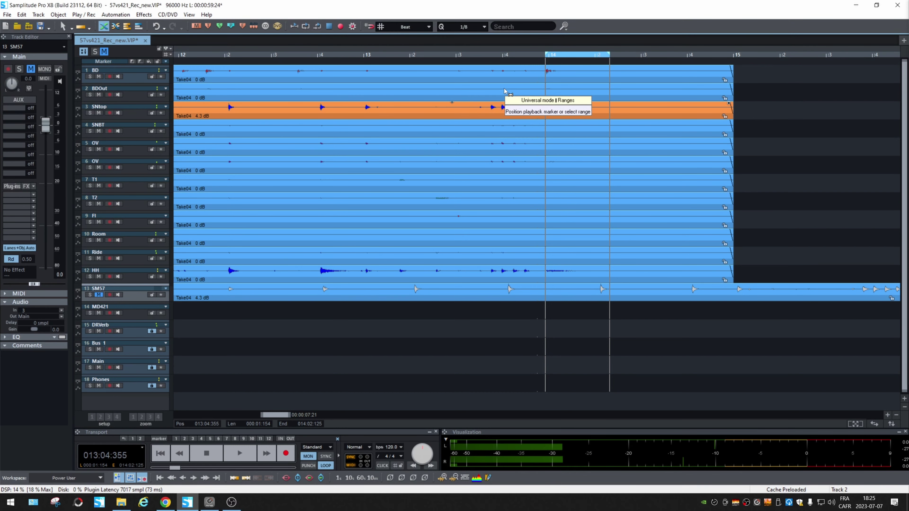
Export the selected range as a 24-bit Wave file named PunchCymbal in the Sources folder
{"action": "key", "text": "ctrl+b"}
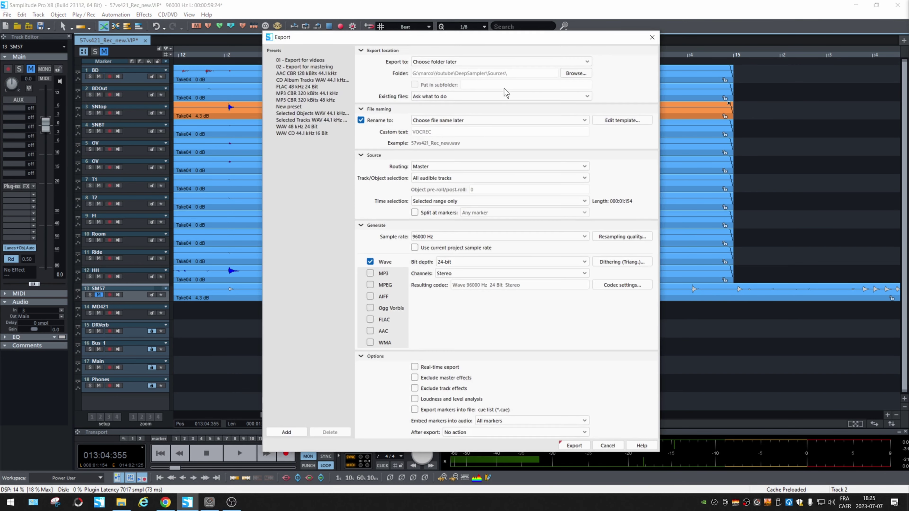
{"action": "left_click", "coordinate": [575, 446]}
{"action": "type", "text": "Puc"}
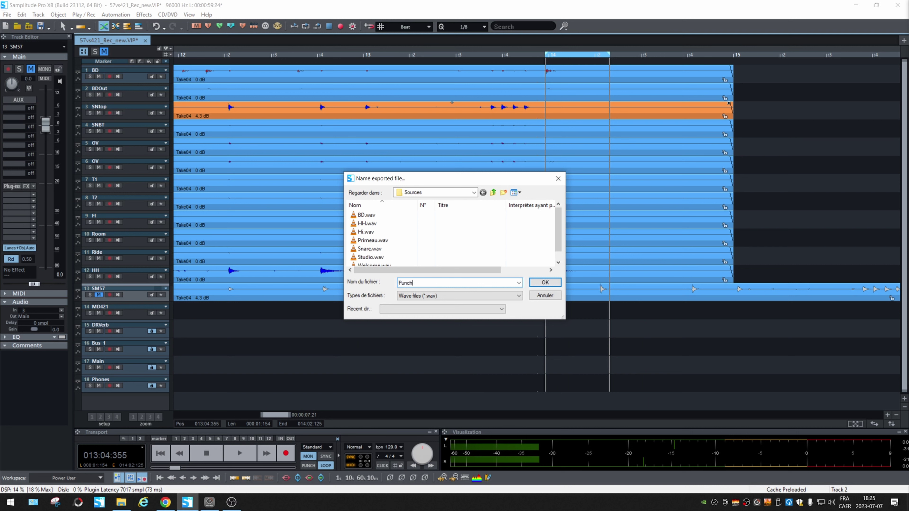
{"action": "type", "text": "bal"}
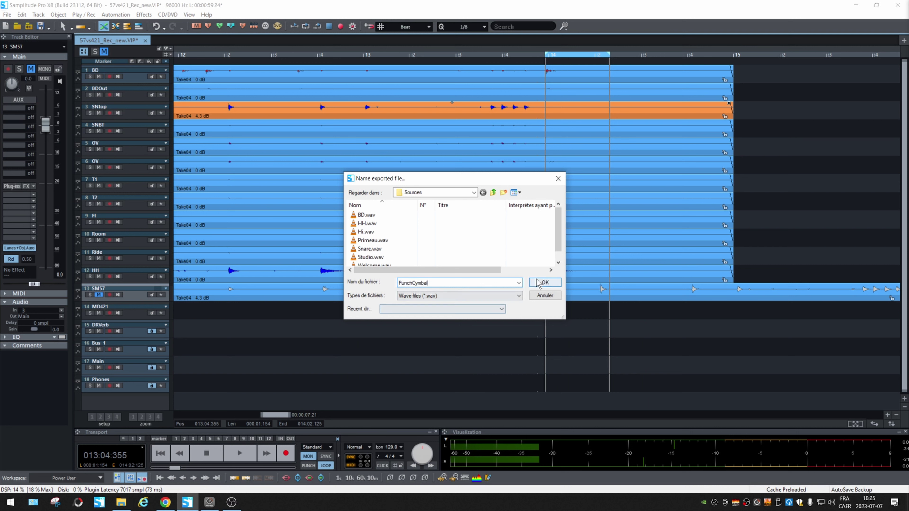
{"action": "left_click", "coordinate": [545, 282]}
Audition a longer range starting at the same cymbal hit and extend its end to 014:04:319
{"action": "left_click_drag", "start_coordinate": [610, 54], "coordinate": [711, 53]}
{"action": "key", "text": "space"}
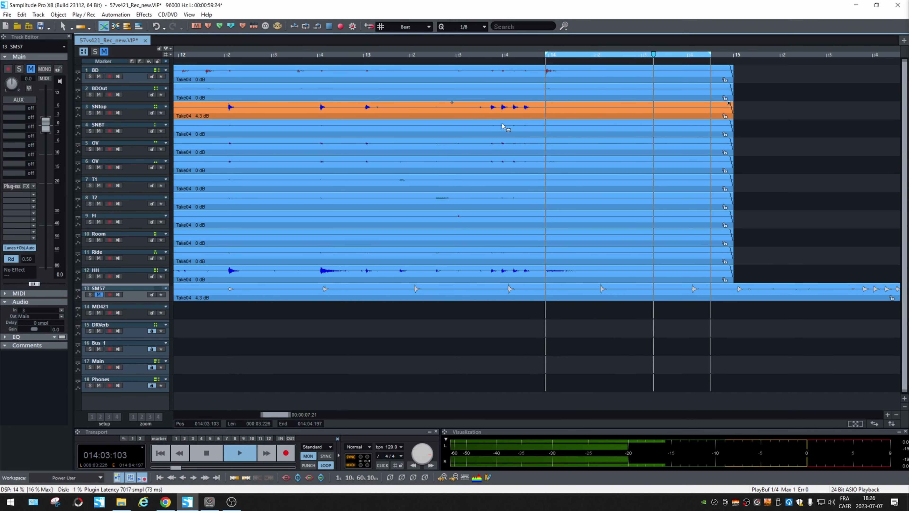
{"action": "key", "text": "space"}
{"action": "left_click_drag", "start_coordinate": [711, 52], "coordinate": [725, 52]}
Export the extended range as a Wave file named LongPunch in the Sources folder
{"action": "key", "text": "ctrl+e"}
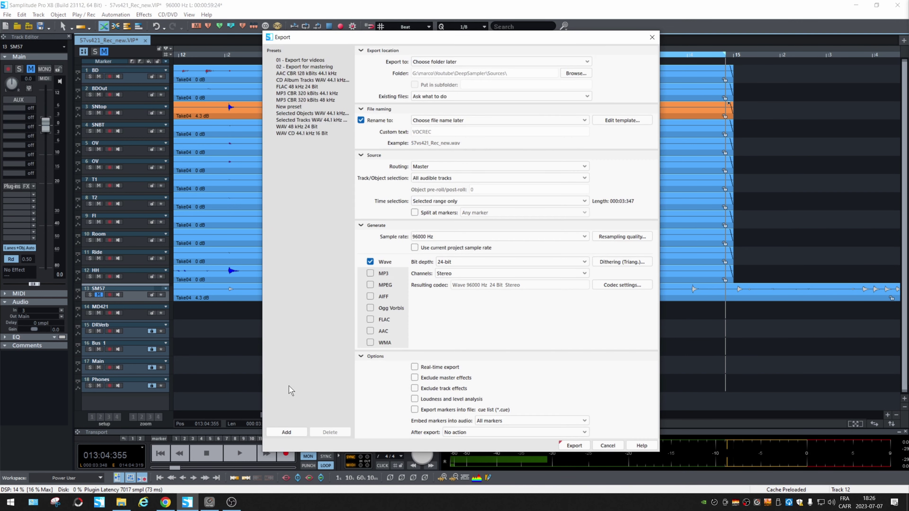
{"action": "left_click", "coordinate": [579, 448]}
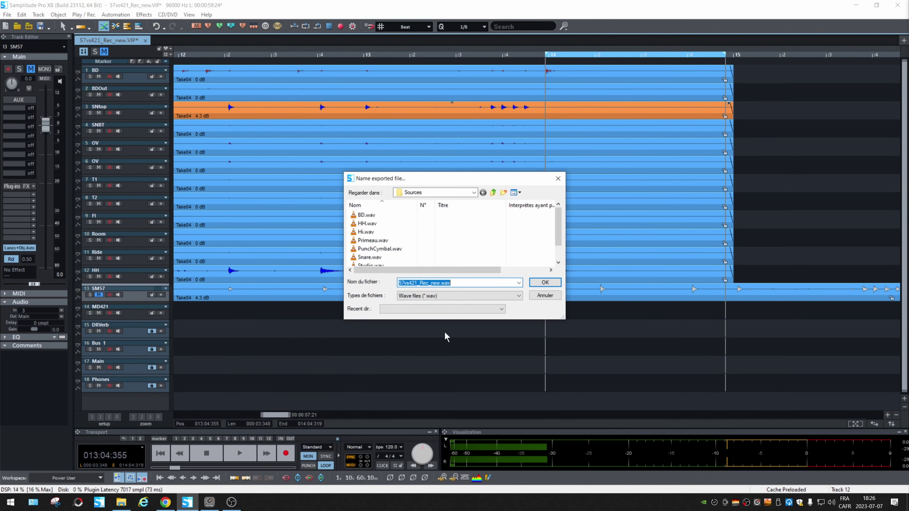
{"action": "type", "text": "LongPunch"}
{"action": "left_click", "coordinate": [544, 282]}
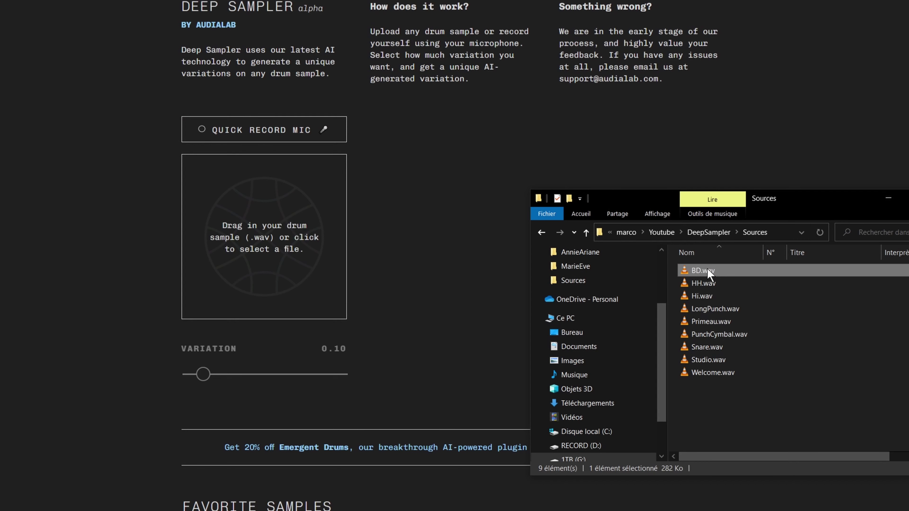
Switch to the Deep Sampler page, load BD.wav from the Sources folder and generate variations at 0.10
{"action": "left_click_drag", "start_coordinate": [708, 275], "coordinate": [242, 239]}
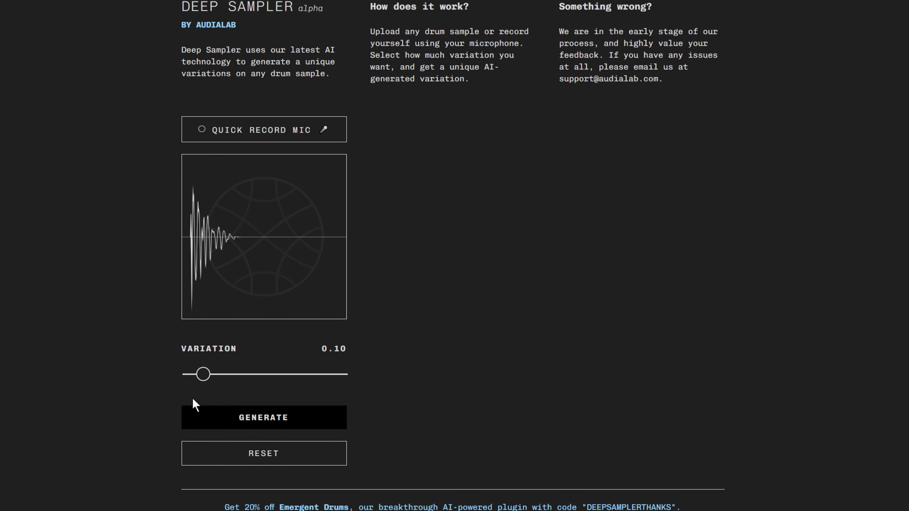
{"action": "left_click", "coordinate": [272, 422]}
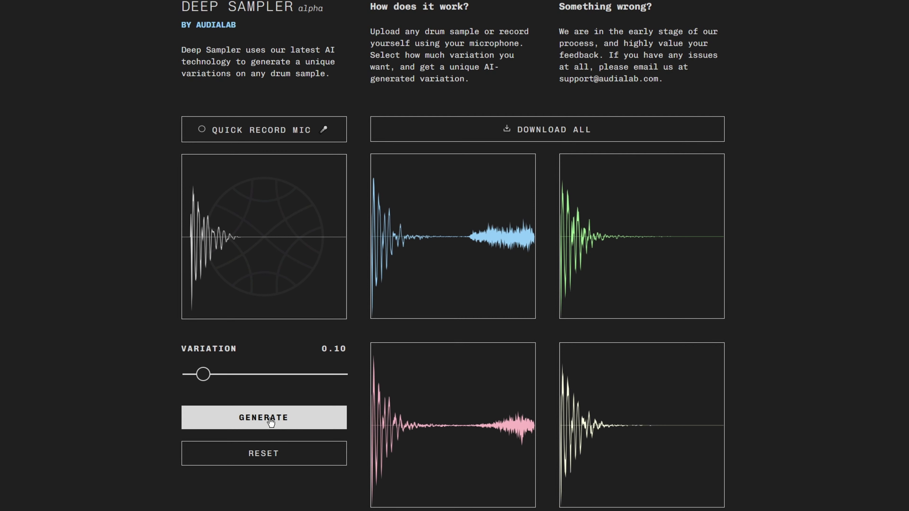
Audition the four generated kick variations, ending with the blue one again
{"action": "left_click", "coordinate": [494, 261]}
{"action": "left_click", "coordinate": [597, 244]}
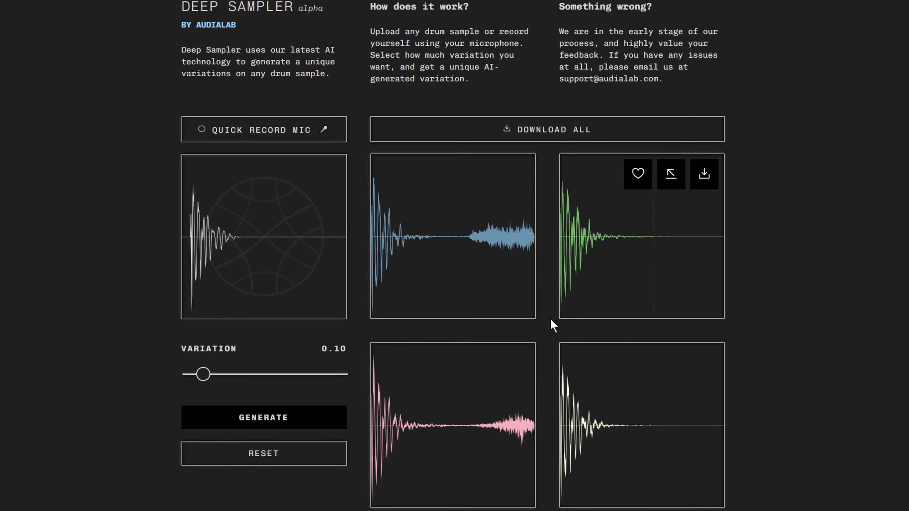
{"action": "left_click", "coordinate": [451, 416]}
{"action": "left_click", "coordinate": [646, 443]}
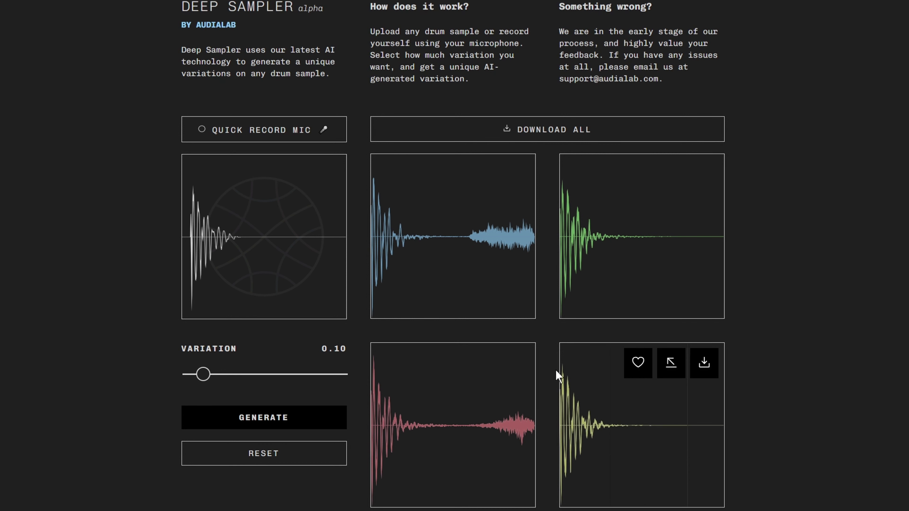
{"action": "left_click", "coordinate": [438, 243]}
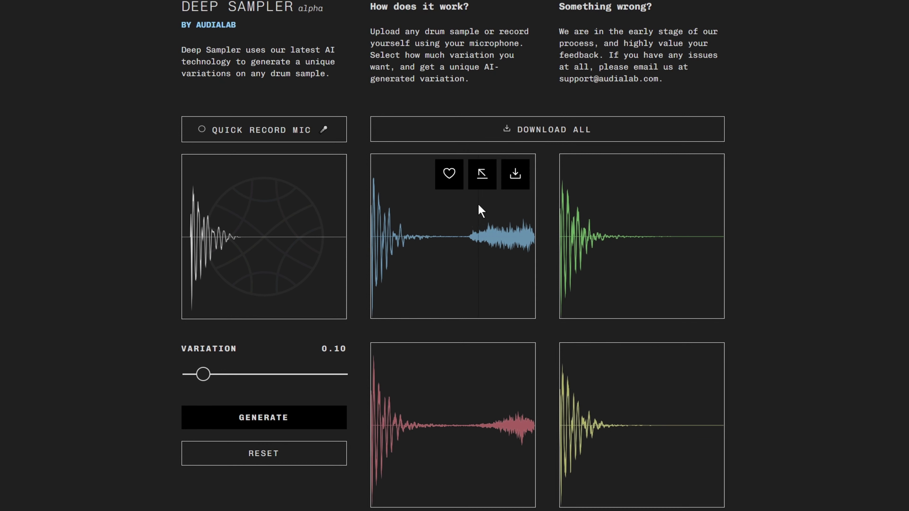
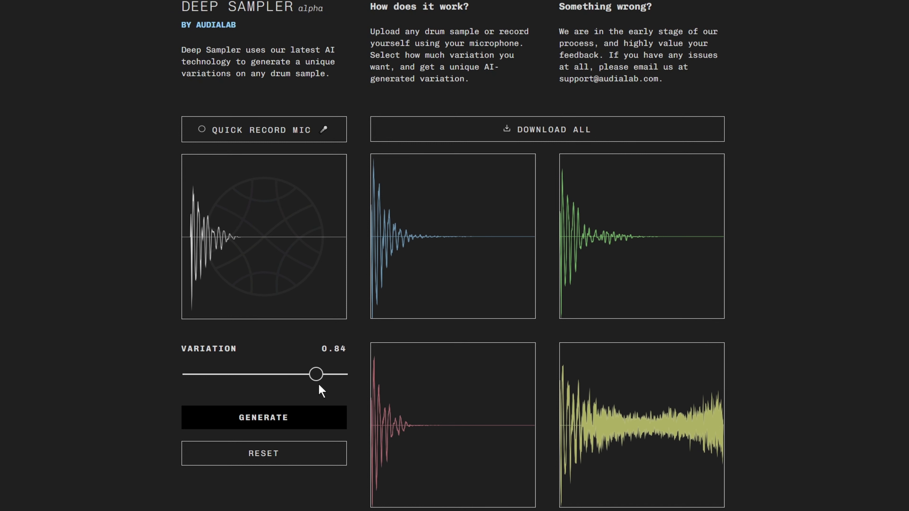
Generate new kick variations at 0.84 and download the blue one after auditioning the results
{"action": "left_click", "coordinate": [305, 422]}
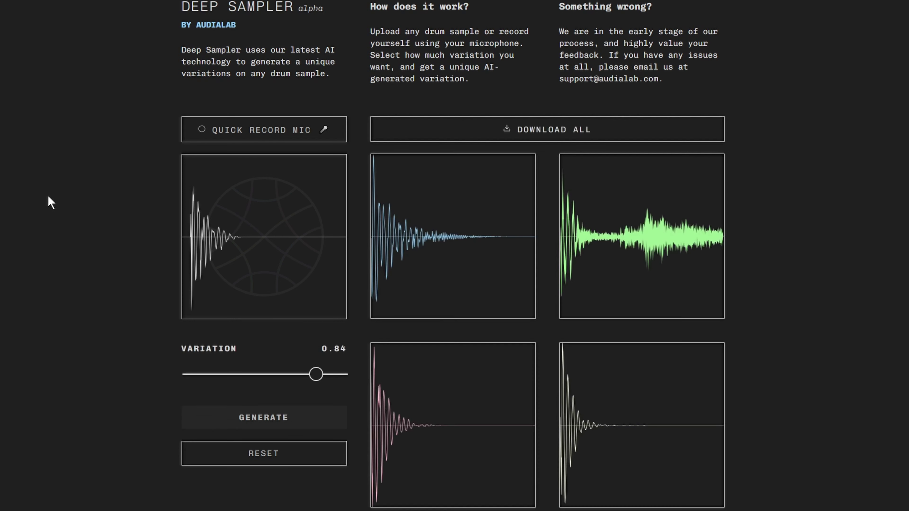
{"action": "mouse_move", "coordinate": [430, 231]}
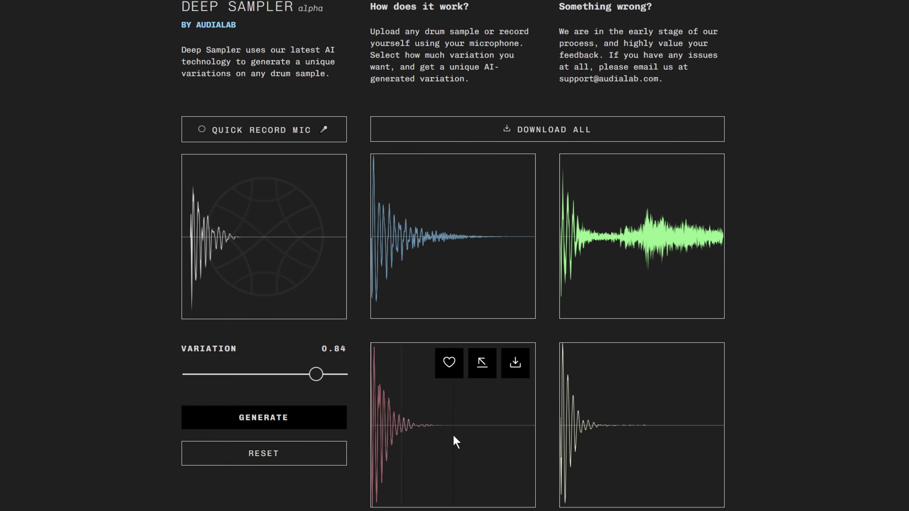
{"action": "mouse_move", "coordinate": [594, 262]}
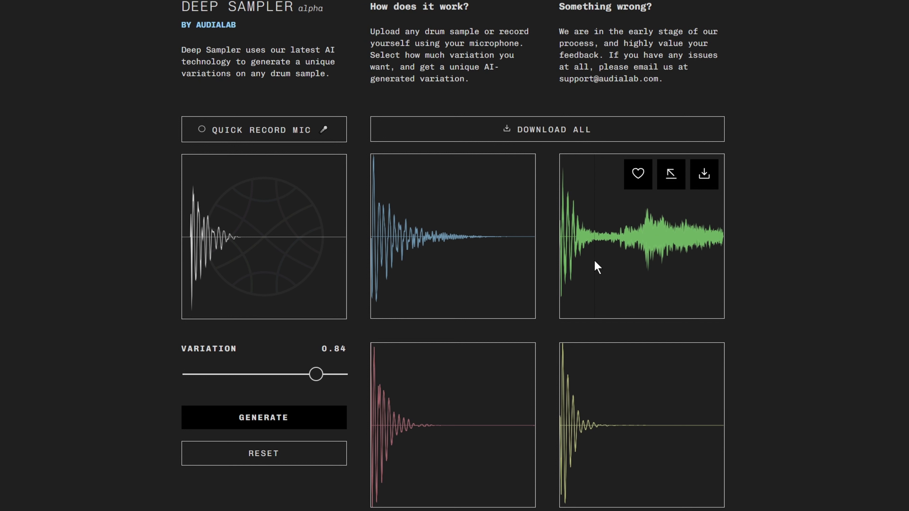
{"action": "mouse_move", "coordinate": [393, 254]}
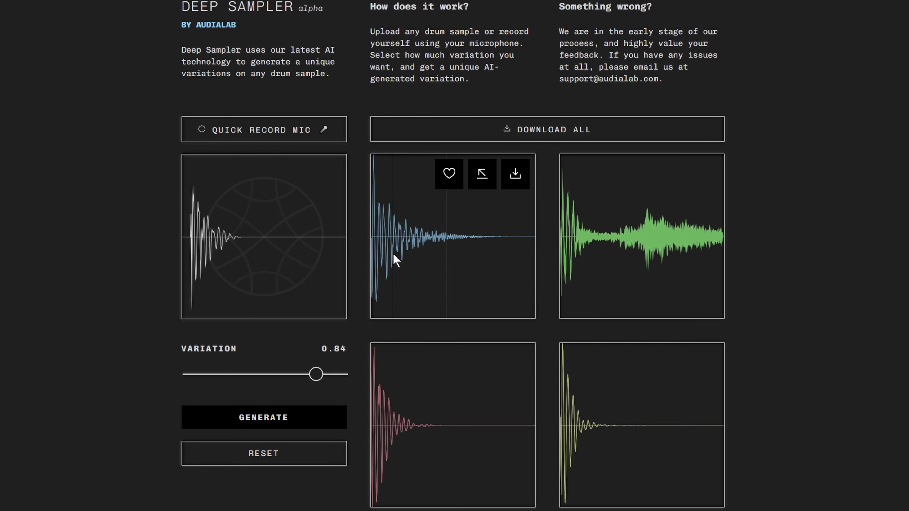
{"action": "mouse_move", "coordinate": [393, 476]}
{"action": "mouse_move", "coordinate": [416, 288]}
{"action": "left_click", "coordinate": [514, 180]}
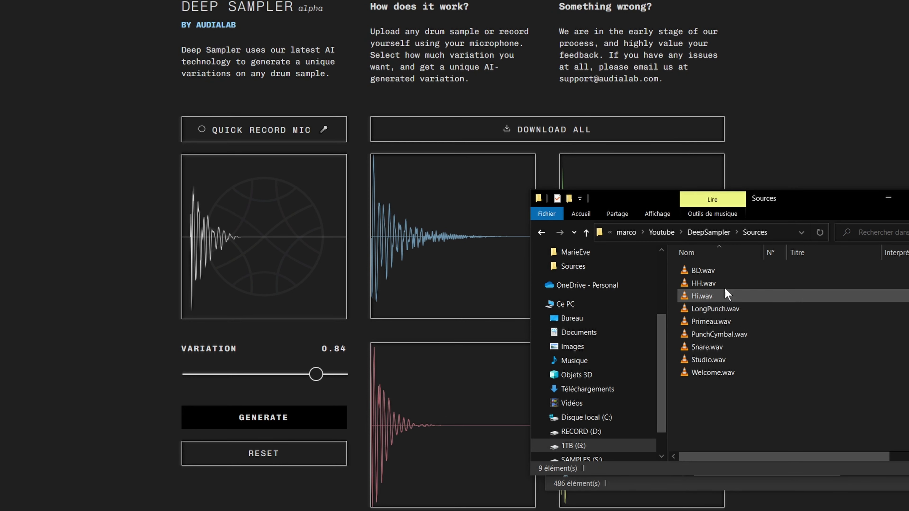
Load another drum sample from the Sources folder as the source and generate variations at 0.08
{"action": "left_click_drag", "start_coordinate": [725, 288], "coordinate": [286, 236]}
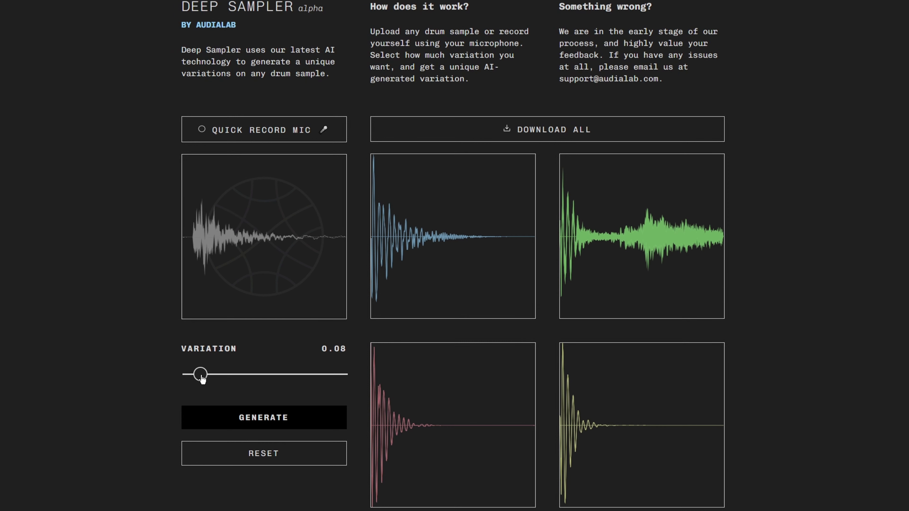
{"action": "left_click", "coordinate": [313, 418]}
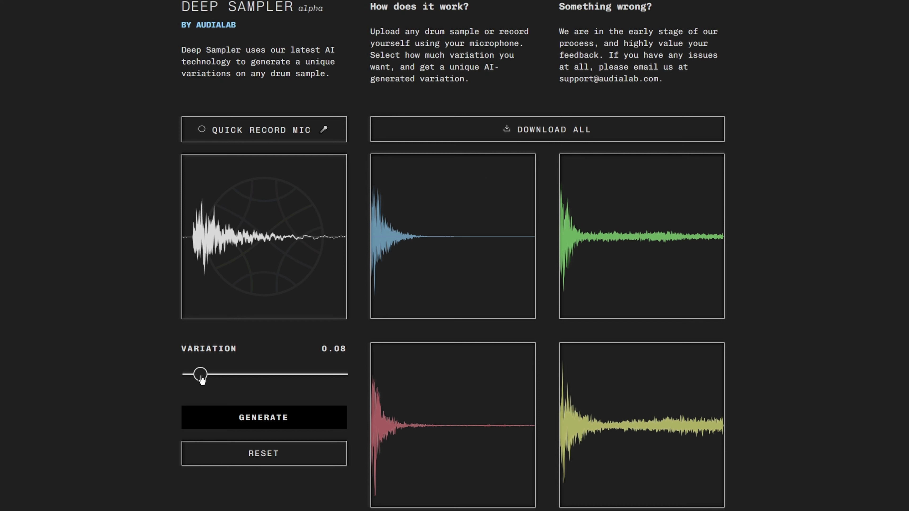
Generate new variations of the drum sample at 0.50 and audition them
{"action": "left_click", "coordinate": [304, 419]}
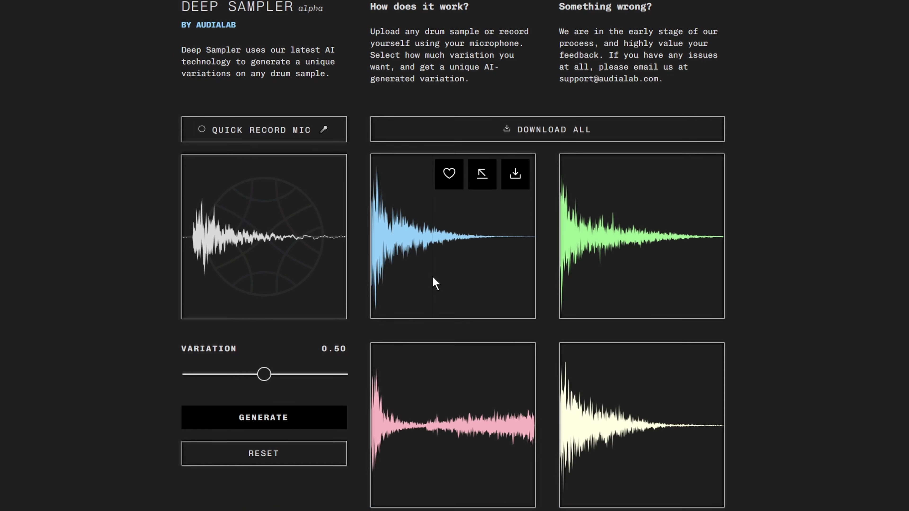
{"action": "left_click", "coordinate": [467, 443]}
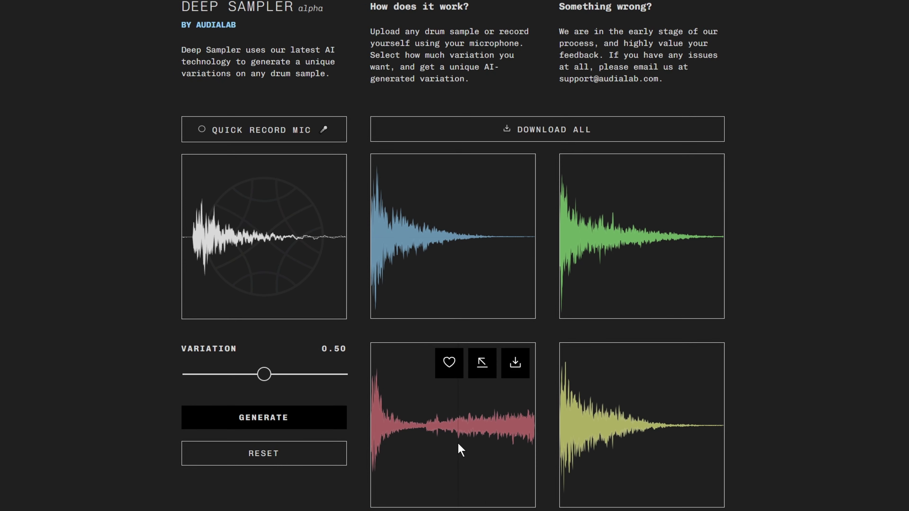
{"action": "left_click", "coordinate": [488, 445]}
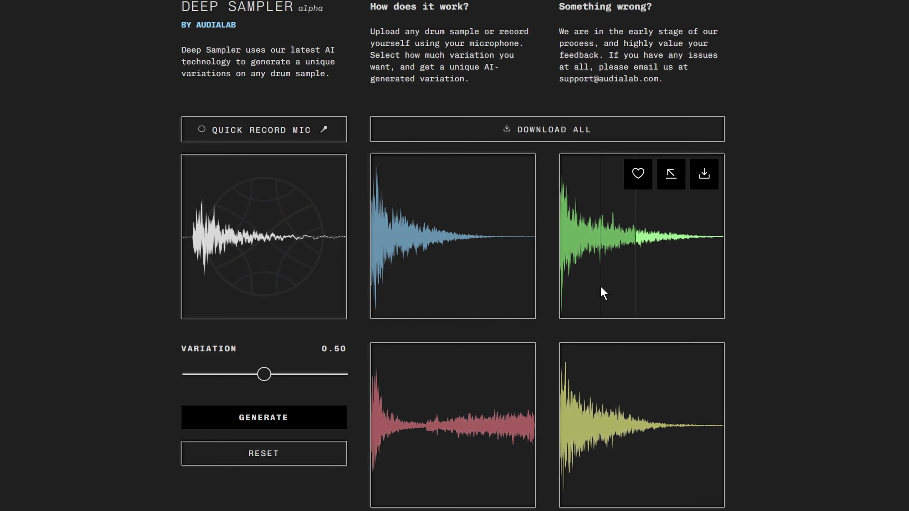
{"action": "left_click", "coordinate": [601, 429]}
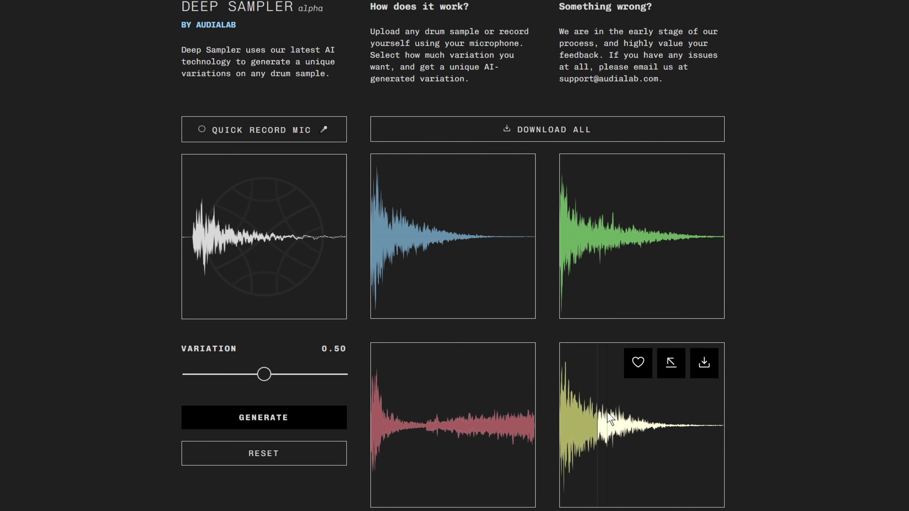
{"action": "left_click", "coordinate": [504, 451]}
Load Hi.wav from the Sources folder, preview it and generate variations at 0.50
{"action": "key", "text": "alt+Tab"}
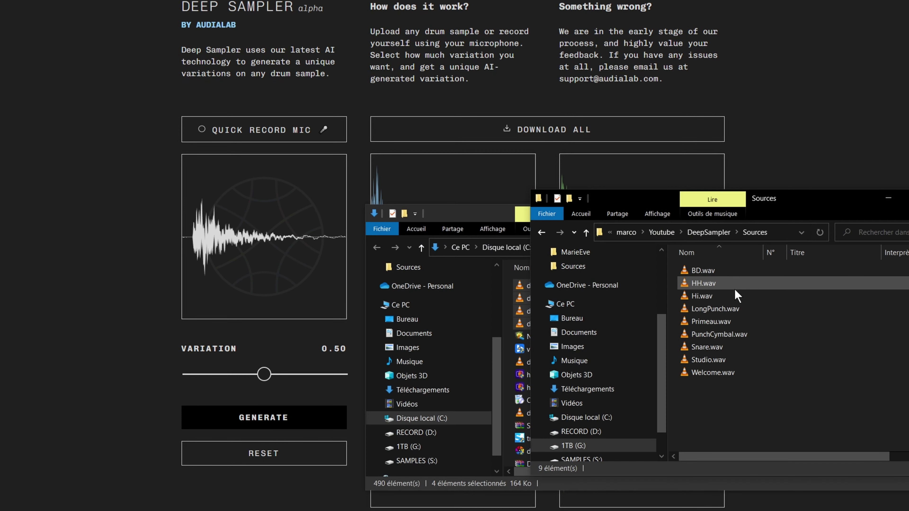
{"action": "left_click_drag", "start_coordinate": [544, 297], "coordinate": [267, 281]}
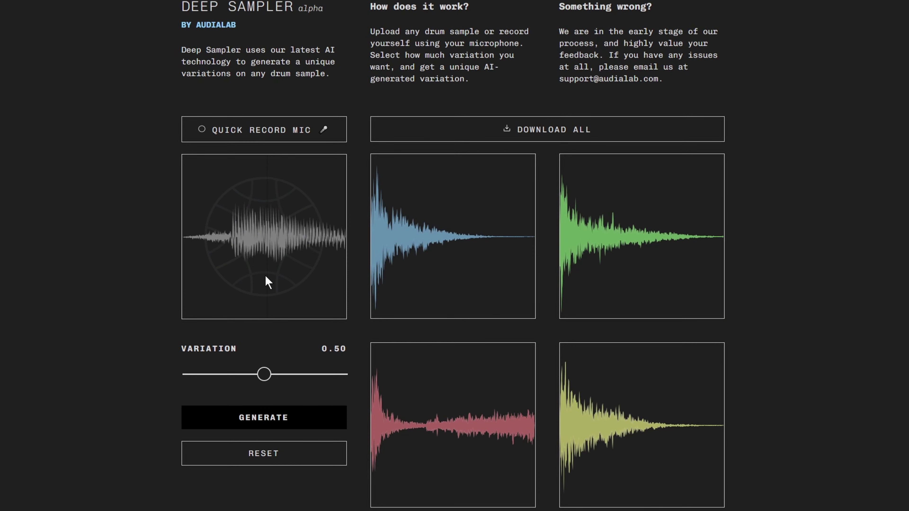
{"action": "left_click", "coordinate": [242, 238]}
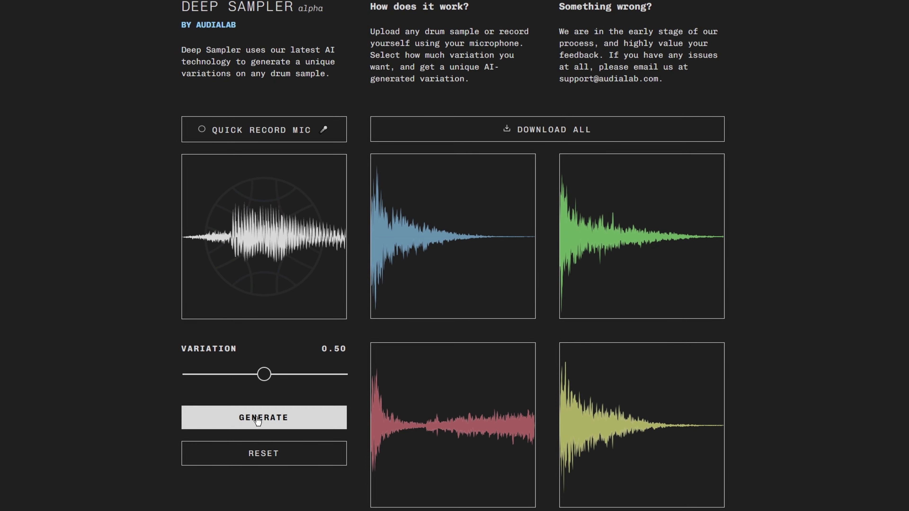
{"action": "left_click", "coordinate": [266, 419]}
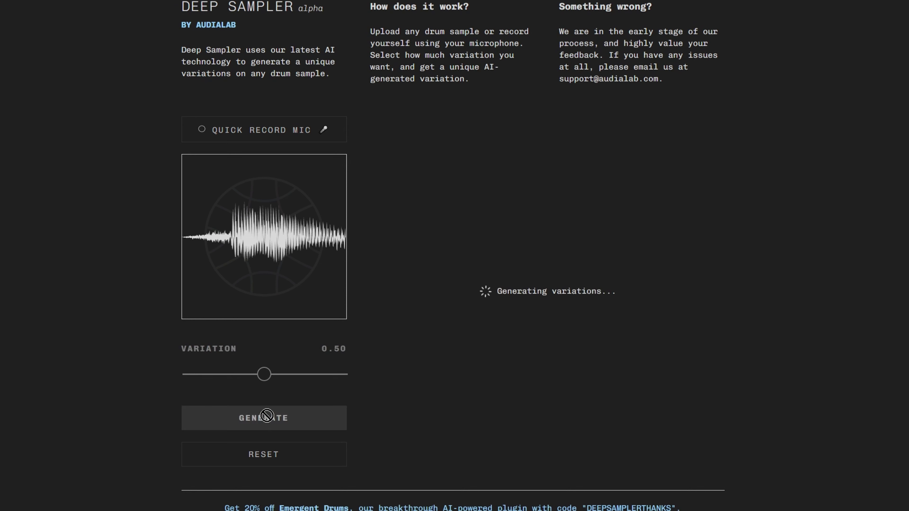
Audition the four variations of the voice sample, replaying the red and yellow ones
{"action": "left_click", "coordinate": [458, 258]}
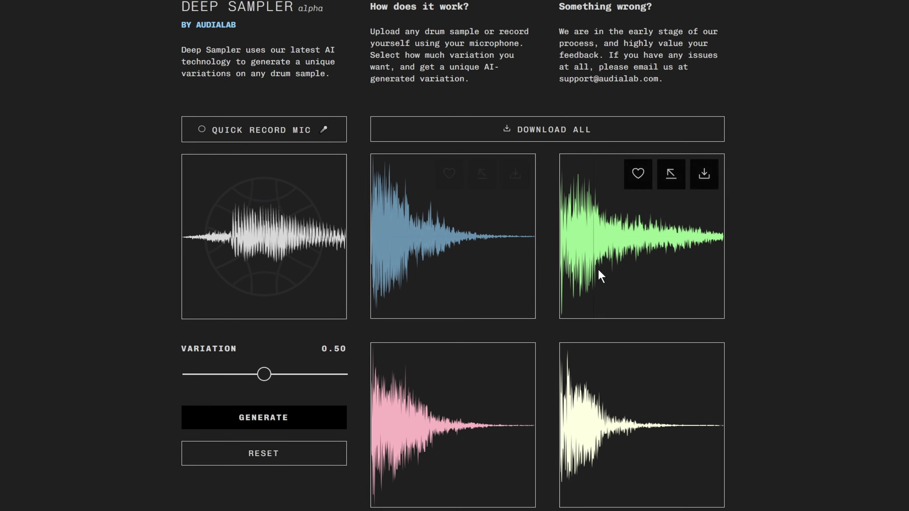
{"action": "left_click", "coordinate": [597, 267]}
{"action": "left_click", "coordinate": [596, 378]}
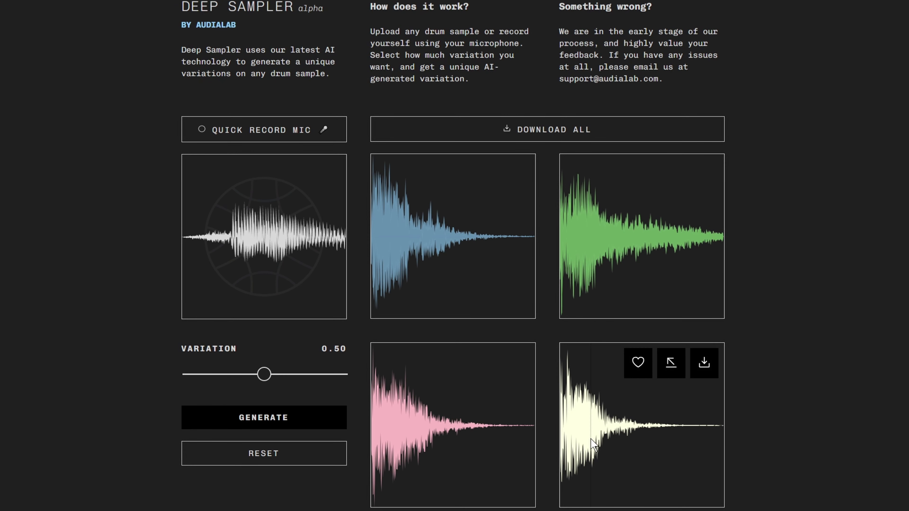
{"action": "left_click", "coordinate": [469, 456]}
{"action": "left_click", "coordinate": [470, 456]}
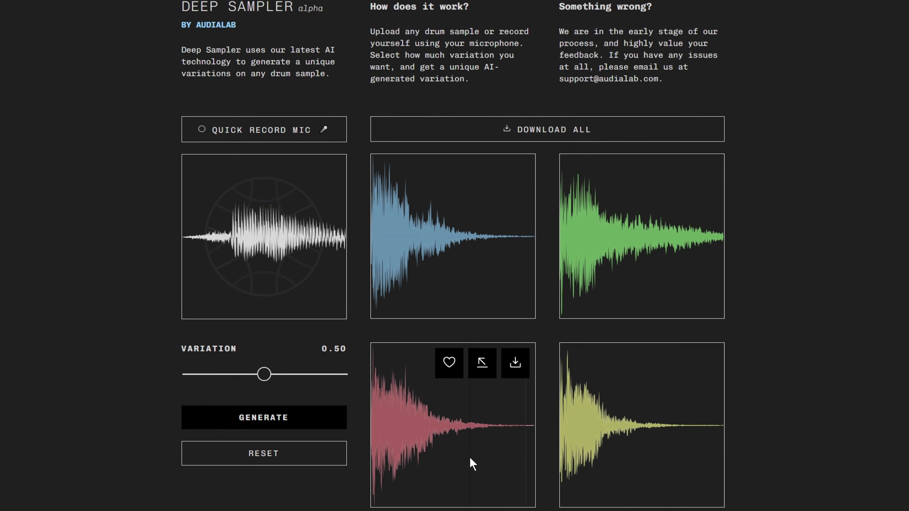
{"action": "left_click", "coordinate": [469, 456]}
{"action": "left_click", "coordinate": [631, 463]}
{"action": "left_click", "coordinate": [486, 459]}
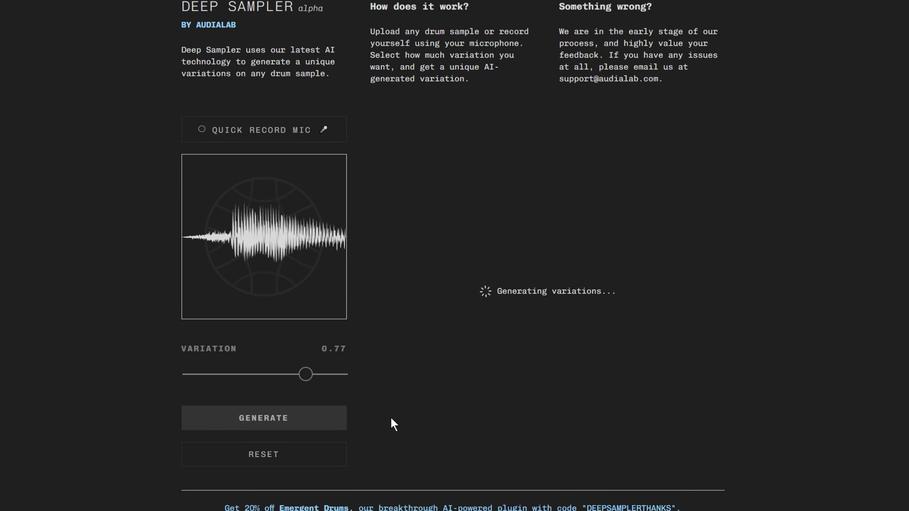
Audition the four variations generated at 0.77 and download the yellow one
{"action": "left_click", "coordinate": [408, 298]}
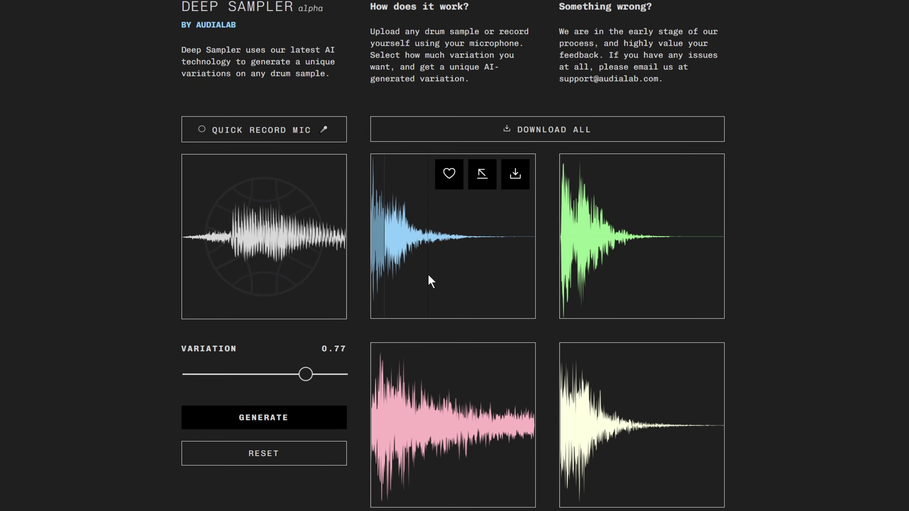
{"action": "left_click", "coordinate": [628, 256]}
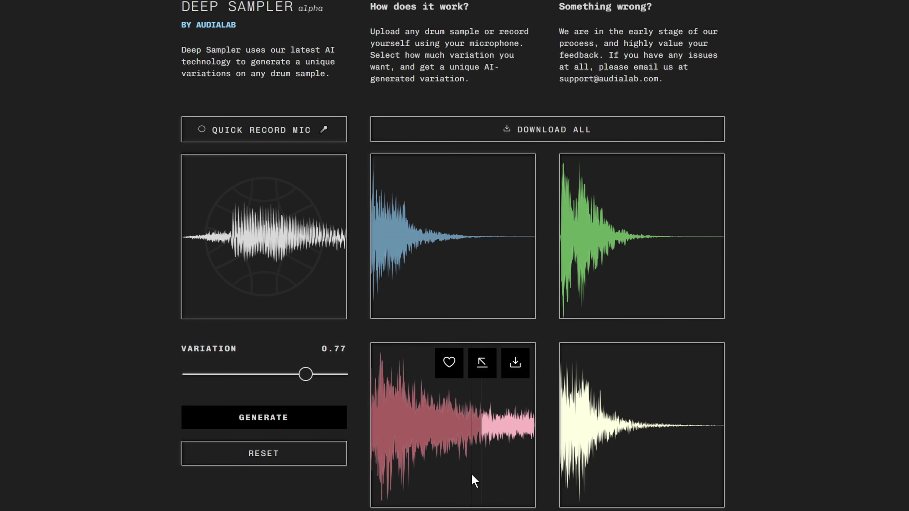
{"action": "left_click", "coordinate": [577, 467]}
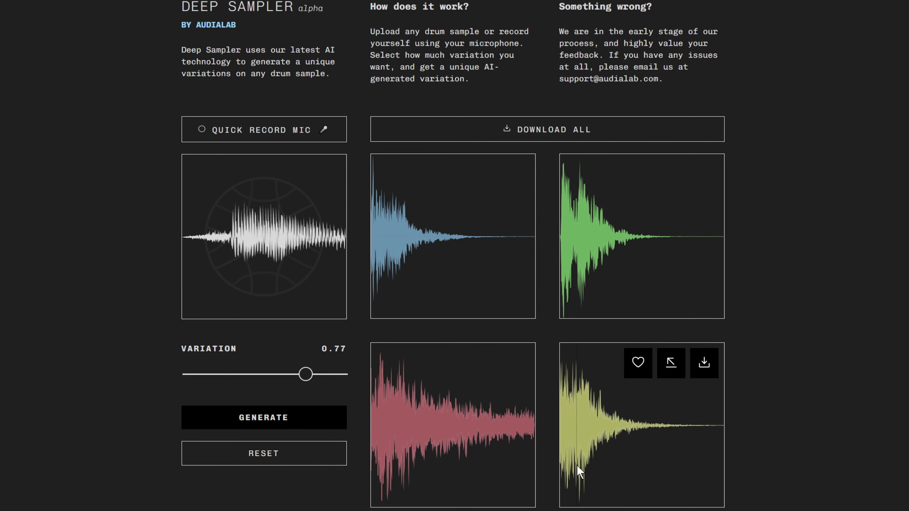
{"action": "left_click", "coordinate": [577, 466]}
{"action": "left_click", "coordinate": [712, 370]}
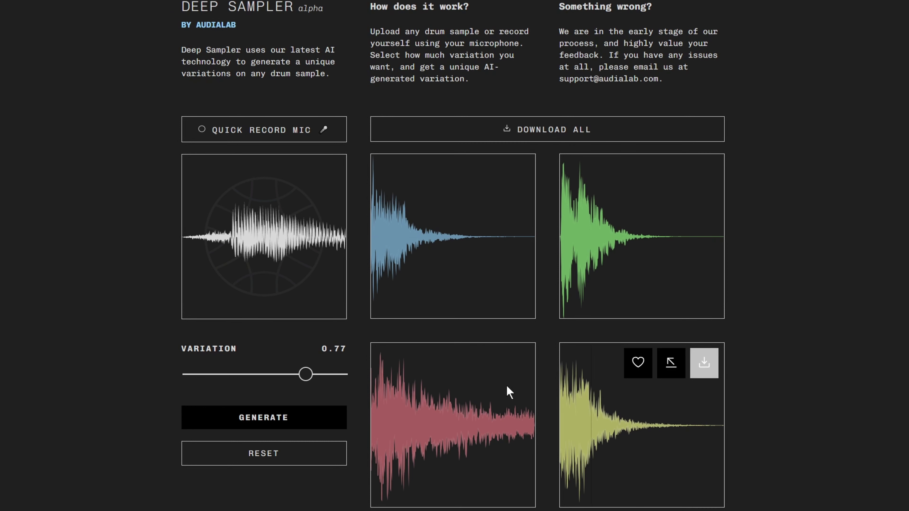
Generate new variations of the same source sample at 0.11 and audition all four, comparing them again
{"action": "left_click", "coordinate": [205, 374]}
{"action": "left_click", "coordinate": [483, 244]}
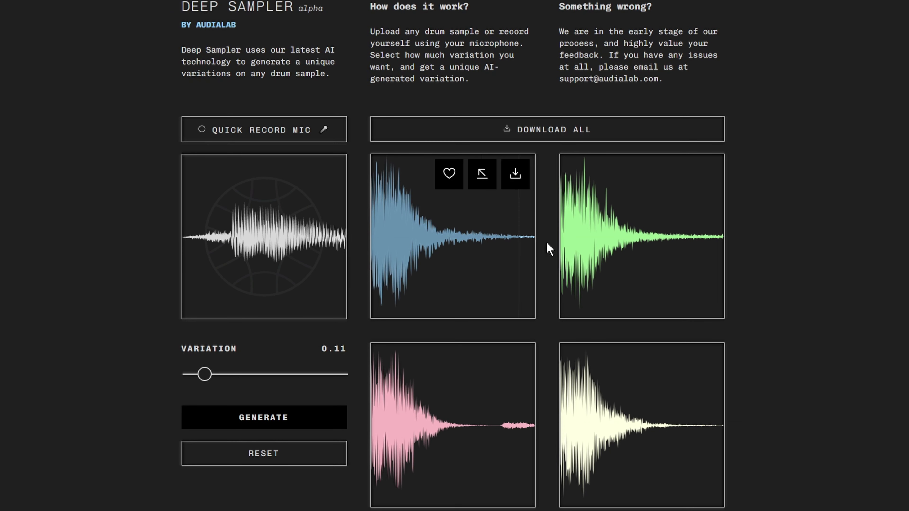
{"action": "left_click", "coordinate": [576, 267]}
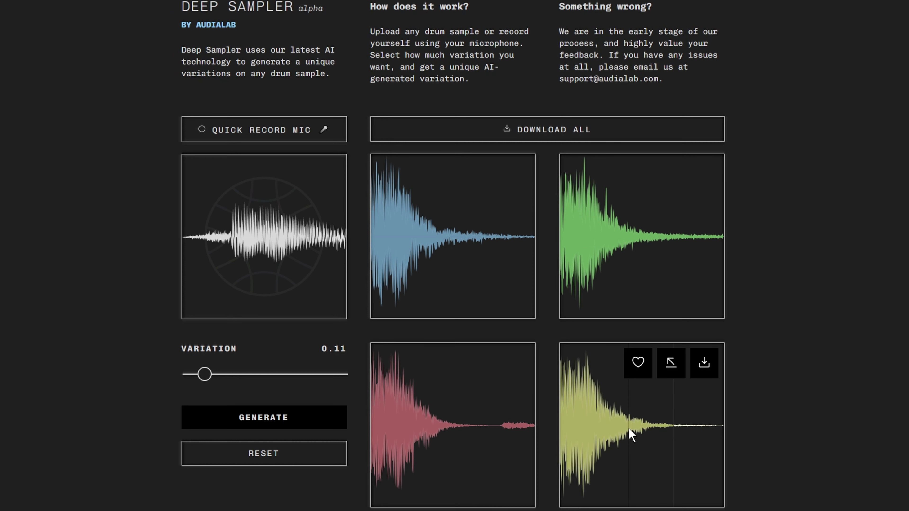
{"action": "left_click", "coordinate": [434, 417]}
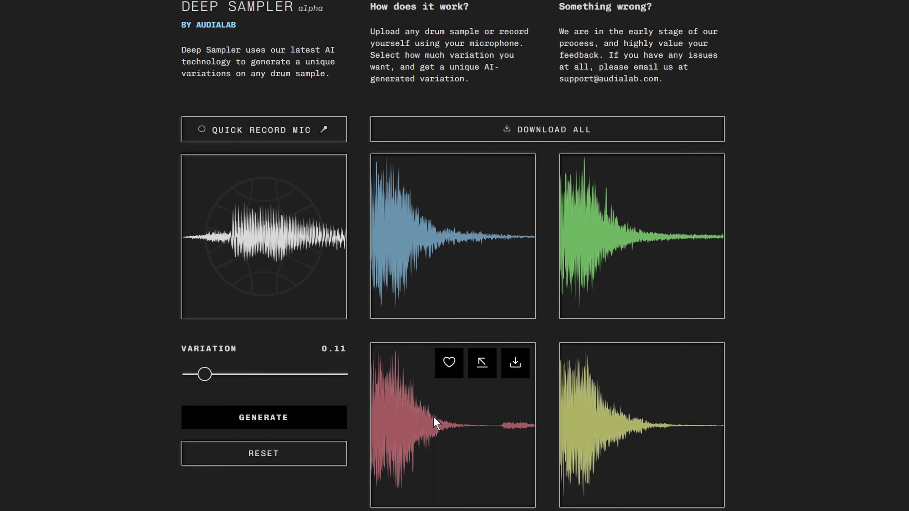
{"action": "left_click", "coordinate": [434, 418]}
{"action": "left_click", "coordinate": [592, 422]}
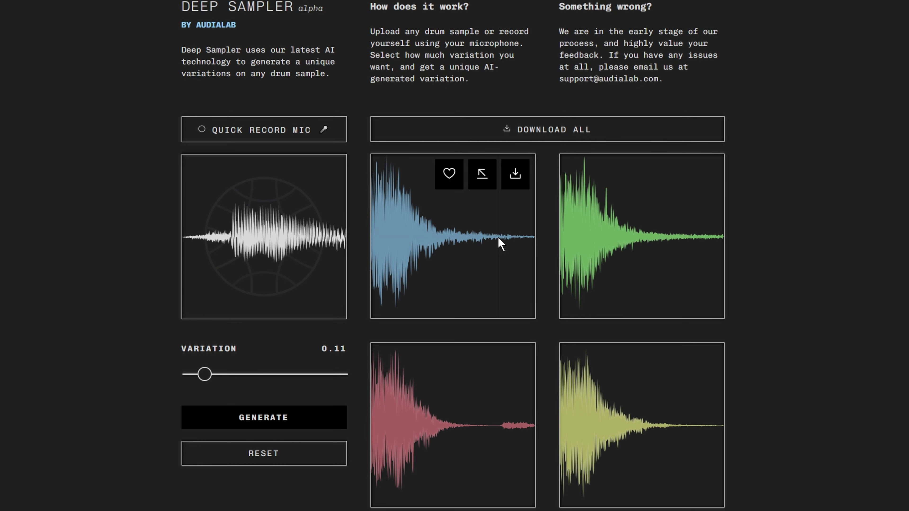
{"action": "left_click", "coordinate": [495, 276]}
{"action": "left_click", "coordinate": [620, 267]}
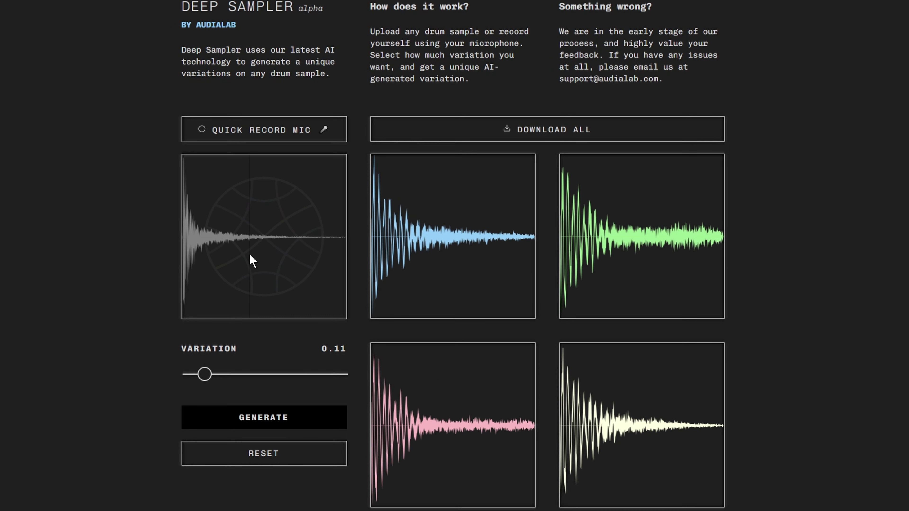
Play the drum source sample and its four variations, replaying each variation to compare them
{"action": "left_click", "coordinate": [250, 255]}
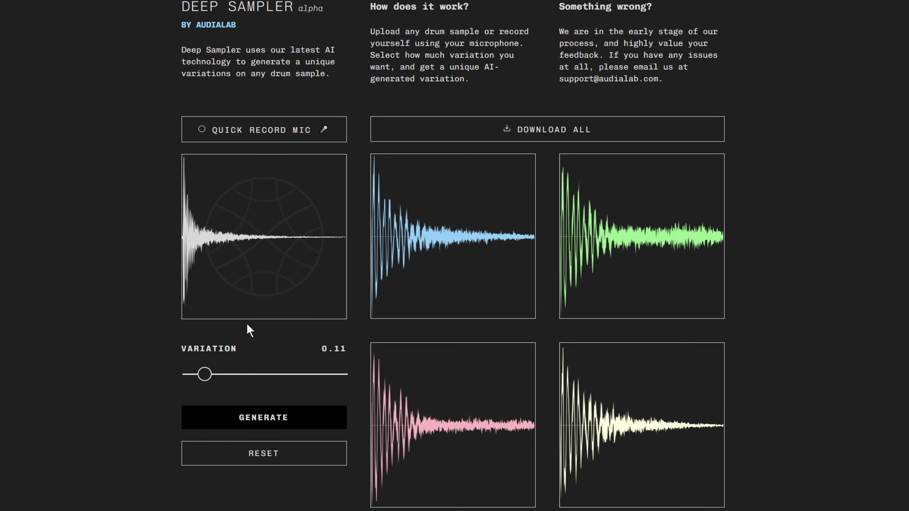
{"action": "left_click", "coordinate": [439, 249]}
{"action": "left_click", "coordinate": [628, 260]}
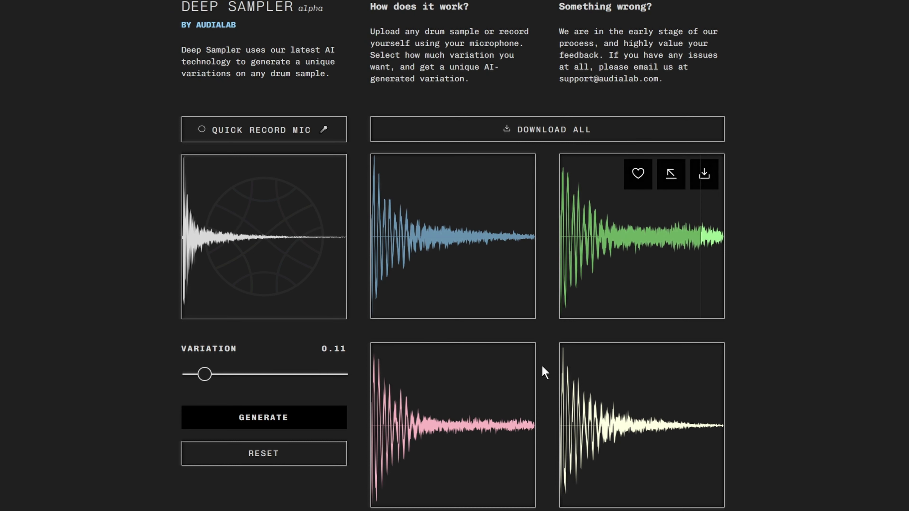
{"action": "left_click", "coordinate": [424, 444]}
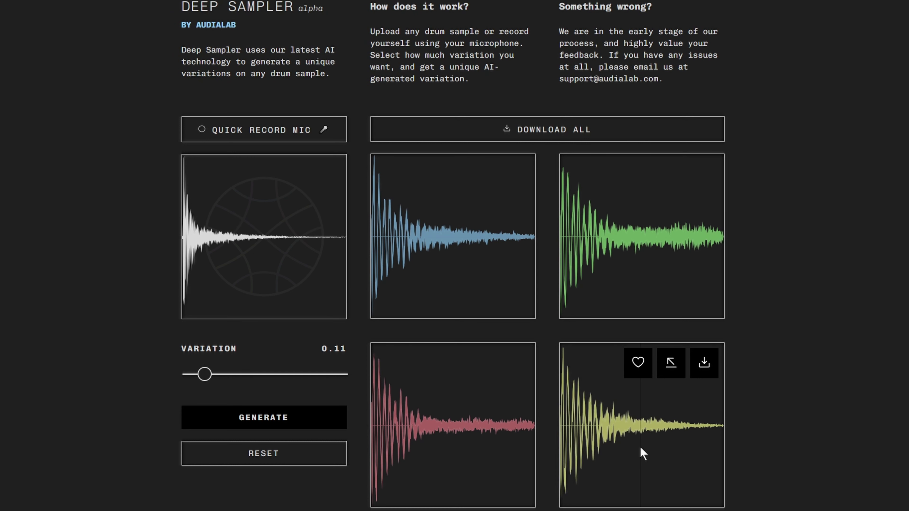
{"action": "left_click", "coordinate": [634, 253]}
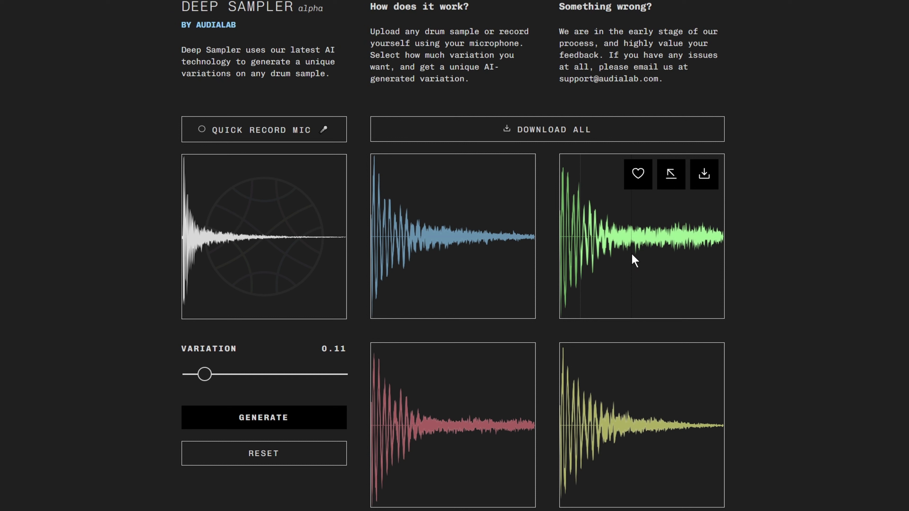
{"action": "left_click", "coordinate": [436, 259]}
{"action": "left_click", "coordinate": [430, 416]}
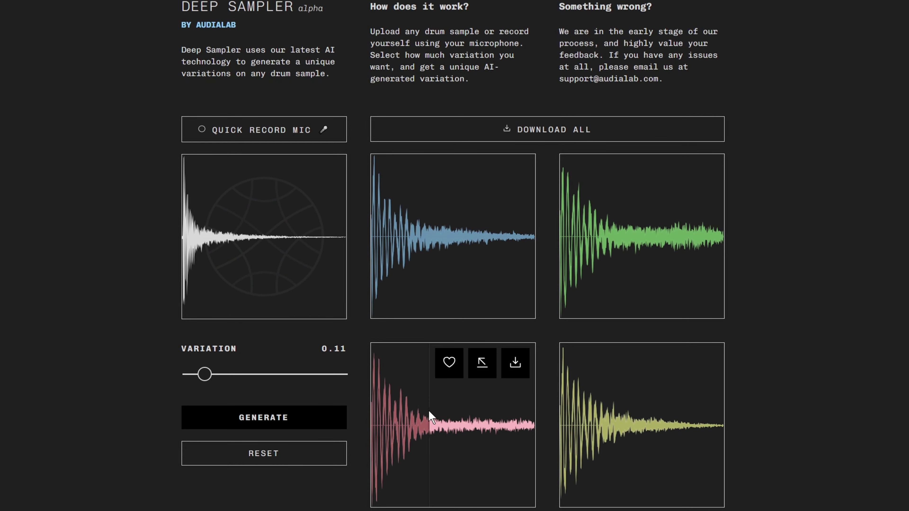
{"action": "left_click", "coordinate": [429, 413]}
{"action": "left_click", "coordinate": [605, 423]}
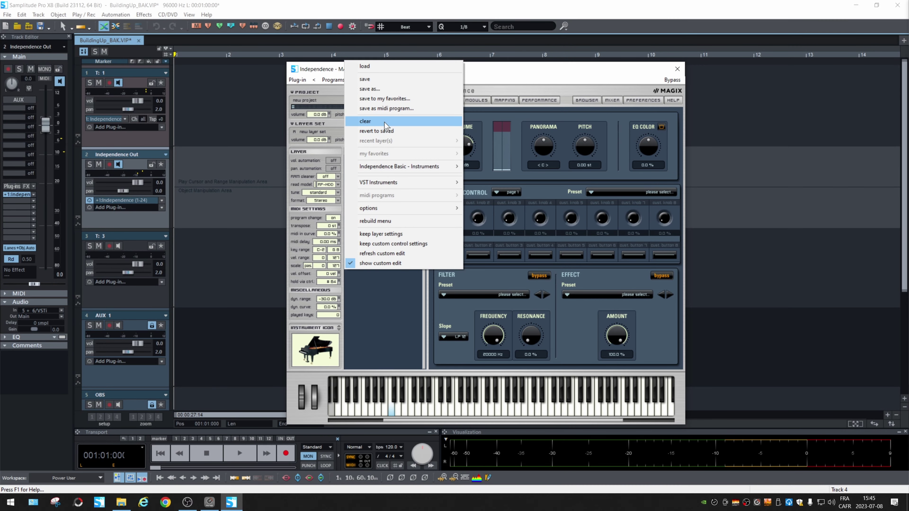
In the Independence sampler in Samplitude Pro X8, clear the layer and open its mapping view
{"action": "left_click", "coordinate": [385, 125]}
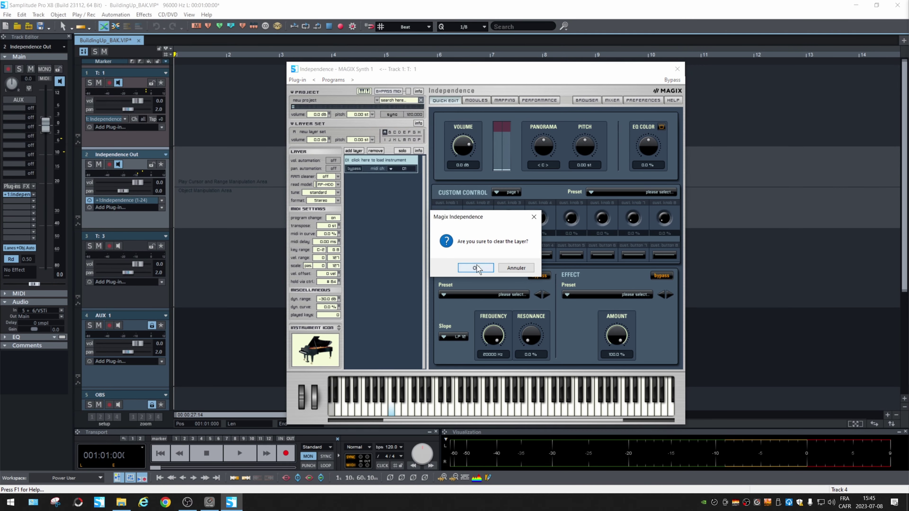
{"action": "left_click", "coordinate": [476, 269]}
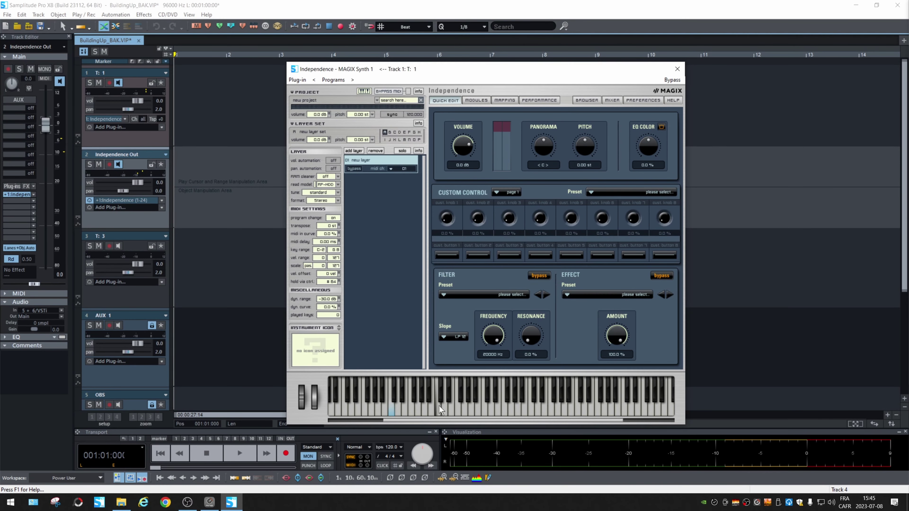
{"action": "left_click", "coordinate": [506, 98]}
Import all samples from the DeepSampler Sources folder into the layer chromatically from key note C1 and audition them
{"action": "left_click", "coordinate": [121, 502]}
{"action": "left_click", "coordinate": [687, 173]}
{"action": "double_click", "coordinate": [670, 254]}
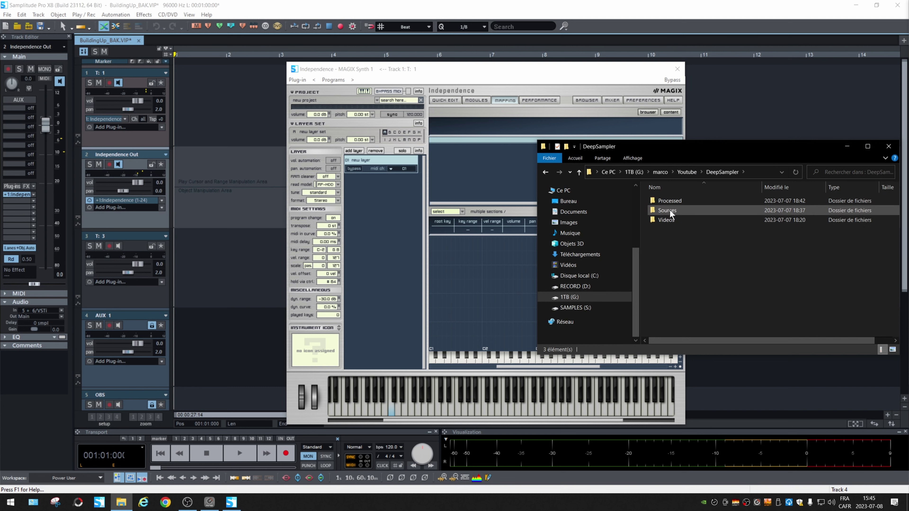
{"action": "double_click", "coordinate": [667, 210]}
{"action": "key", "text": "ctrl+a"}
{"action": "left_click_drag", "start_coordinate": [674, 203], "coordinate": [481, 331]}
{"action": "left_click", "coordinate": [429, 233]}
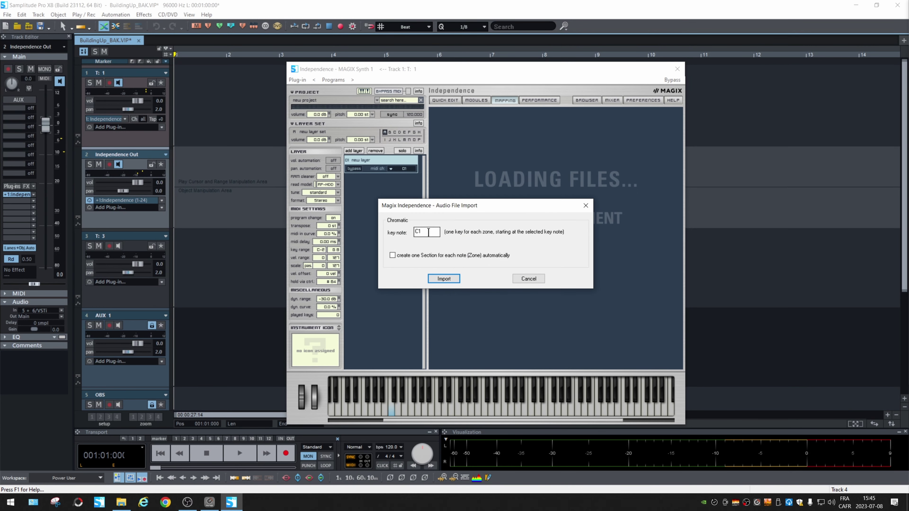
{"action": "left_click", "coordinate": [444, 279]}
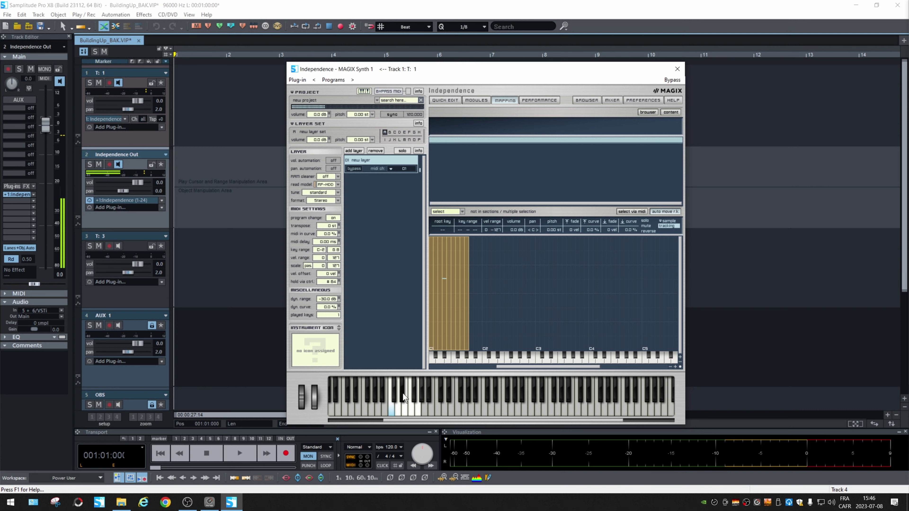
{"action": "left_click", "coordinate": [410, 408]}
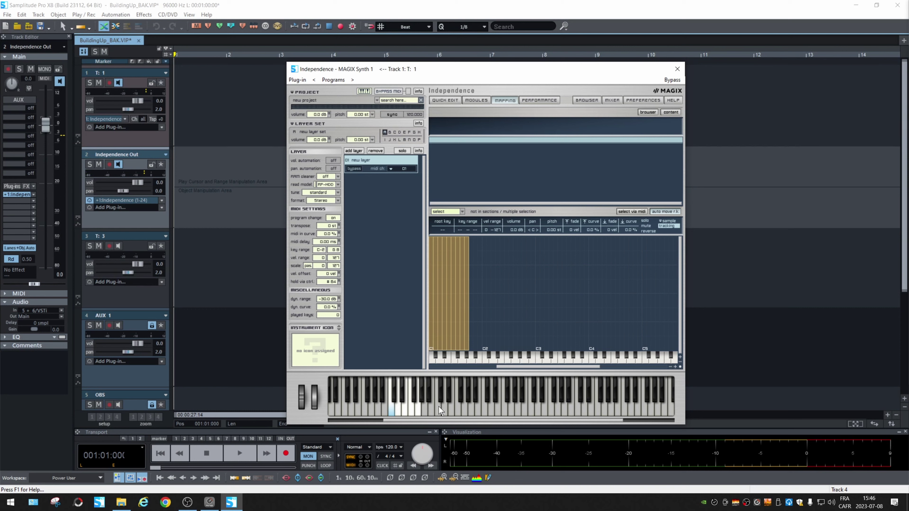
Search the DeepSampler Processed folder for .wav files and import them all chromatically from key note C2
{"action": "left_click", "coordinate": [116, 503]}
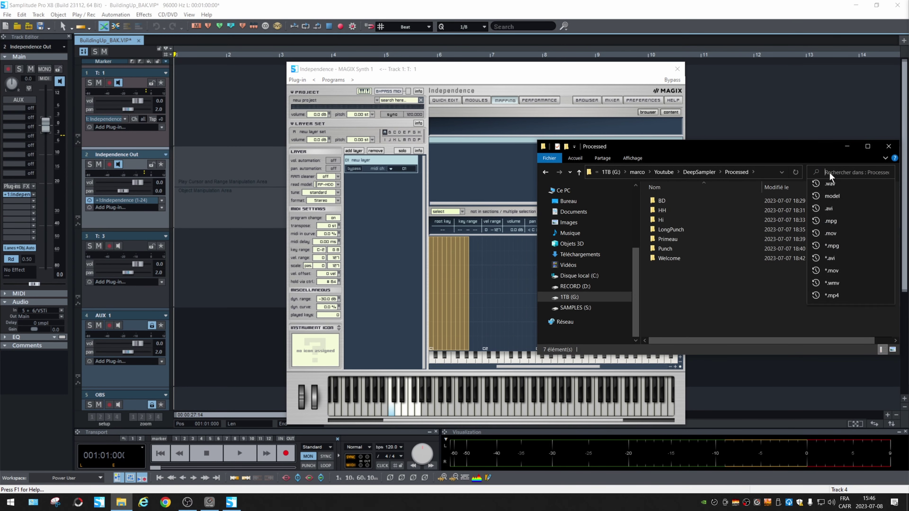
{"action": "key", "text": "ctrl+a"}
{"action": "left_click_drag", "start_coordinate": [720, 194], "coordinate": [407, 277]}
{"action": "left_click", "coordinate": [455, 281]}
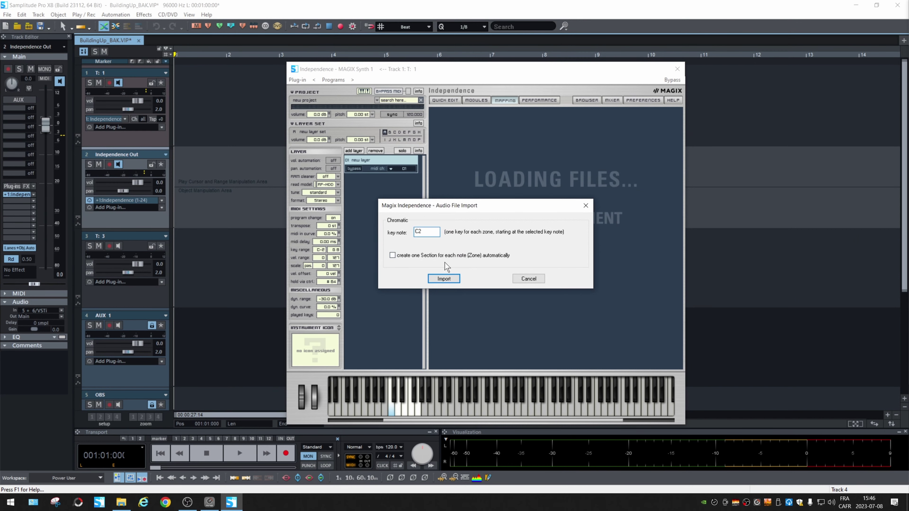
{"action": "left_click", "coordinate": [444, 279]}
Audition the processed samples by playing keys upward from C2 on the sampler's keyboard
{"action": "left_click", "coordinate": [438, 413]}
{"action": "left_click", "coordinate": [439, 411]}
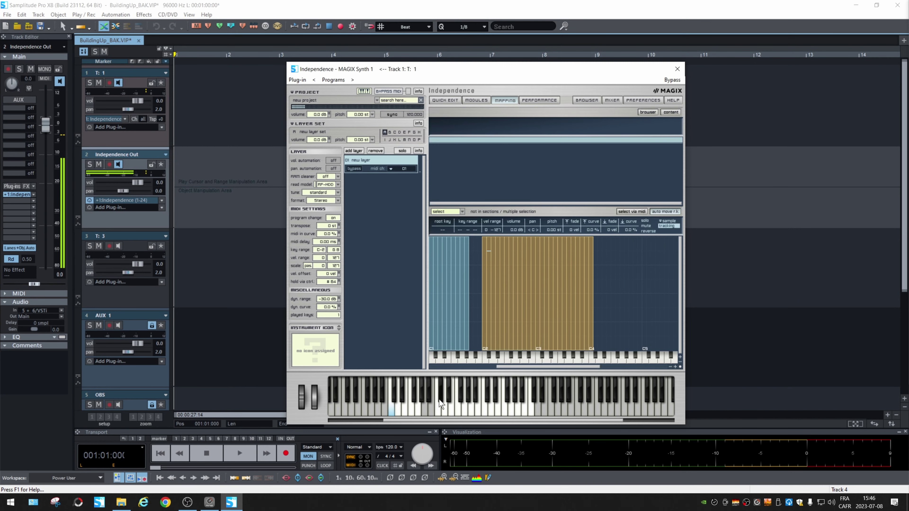
{"action": "left_click", "coordinate": [448, 412]}
{"action": "left_click", "coordinate": [458, 410]}
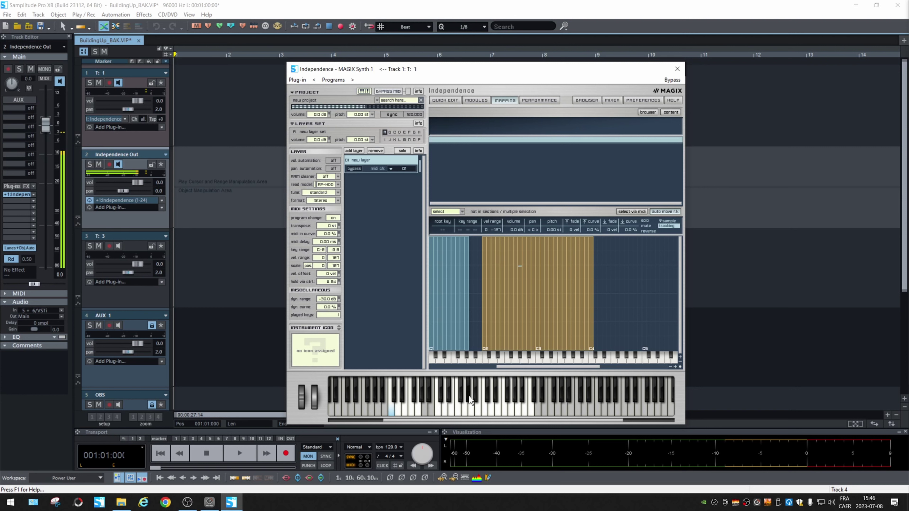
{"action": "left_click", "coordinate": [471, 409]}
{"action": "left_click", "coordinate": [475, 399]}
{"action": "left_click", "coordinate": [479, 412]}
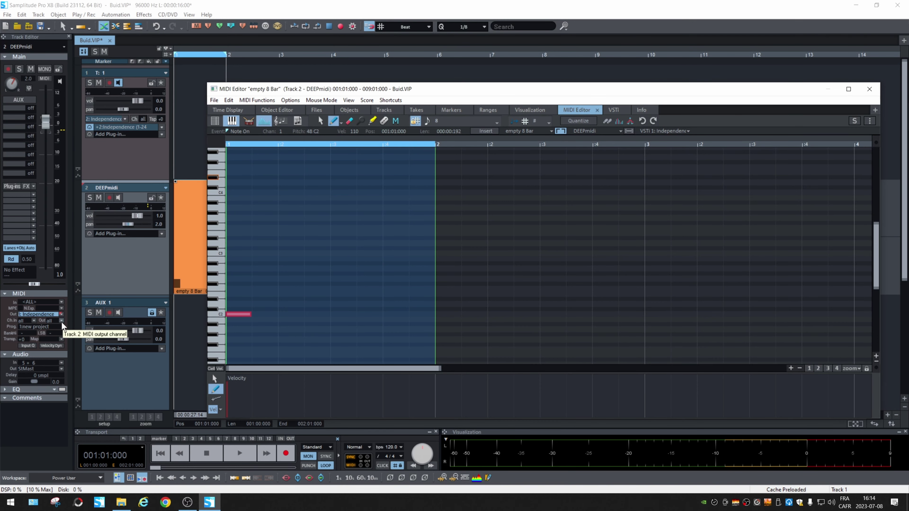
Route the DEEPmidi track's MIDI output to 2: Independence, keeping the previous instrument in the VSTi manager
{"action": "left_click", "coordinate": [61, 315]}
{"action": "left_click", "coordinate": [74, 171]}
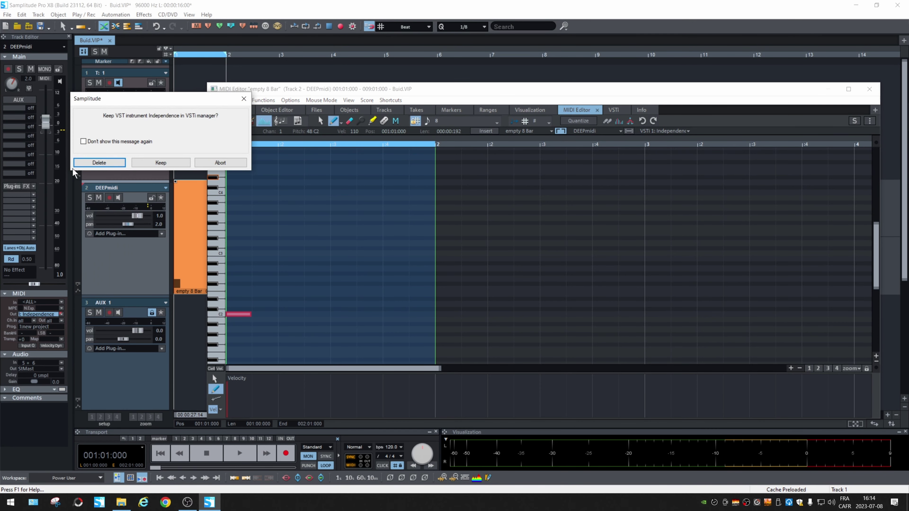
{"action": "left_click", "coordinate": [160, 163]}
Draw a row of eight consecutive C#1 notes across the first bar of the empty 8 Bar clip
{"action": "scroll", "coordinate": [214, 319], "scroll_direction": "down", "scroll_amount": 3}
{"action": "mouse_move", "coordinate": [242, 304]}
{"action": "left_mouse_down"}
{"action": "mouse_move", "coordinate": [225, 320]}
{"action": "mouse_move", "coordinate": [426, 319]}
{"action": "left_mouse_up"}
Lower the C#1 notes' velocities into an alternating strong and weak pattern, with the third note at 64 and the last at 24
{"action": "left_click", "coordinate": [252, 396]}
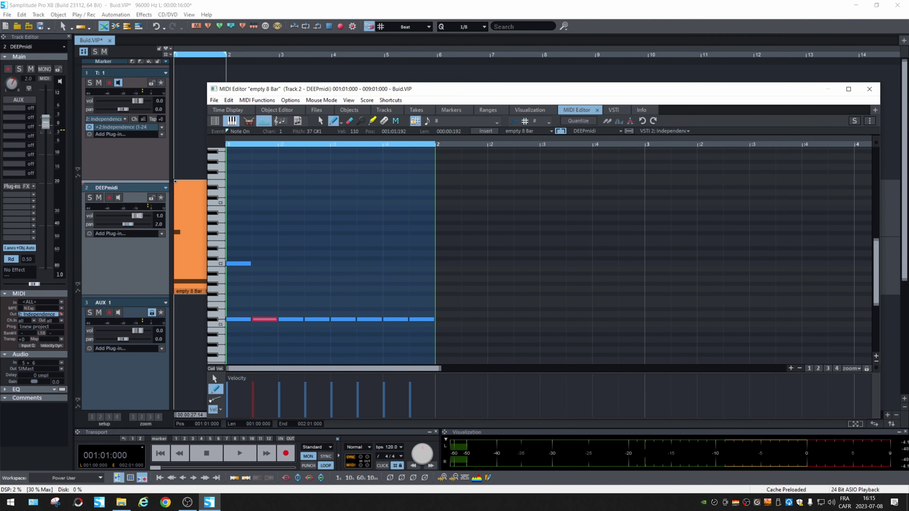
{"action": "left_click", "coordinate": [216, 398]}
{"action": "left_click", "coordinate": [239, 325]}
{"action": "key", "text": "ctrl+z"}
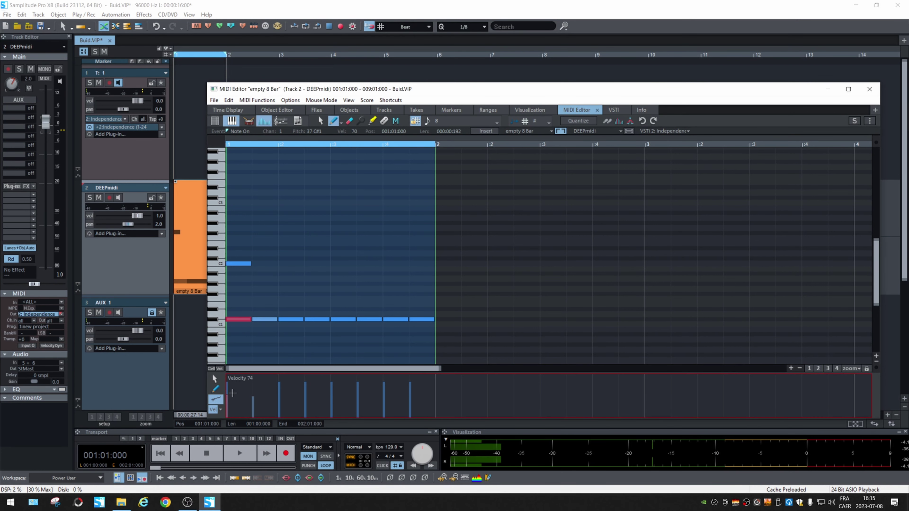
{"action": "left_click", "coordinate": [292, 319]}
{"action": "left_click", "coordinate": [318, 321]}
{"action": "mouse_move", "coordinate": [302, 409]}
{"action": "left_mouse_down"}
{"action": "mouse_move", "coordinate": [336, 399]}
{"action": "mouse_move", "coordinate": [363, 411]}
{"action": "mouse_move", "coordinate": [388, 400]}
{"action": "left_mouse_up"}
{"action": "left_click", "coordinate": [347, 320]}
{"action": "left_click", "coordinate": [368, 320]}
{"action": "left_click", "coordinate": [393, 320]}
{"action": "left_click", "coordinate": [215, 378]}
{"action": "key", "text": "space"}
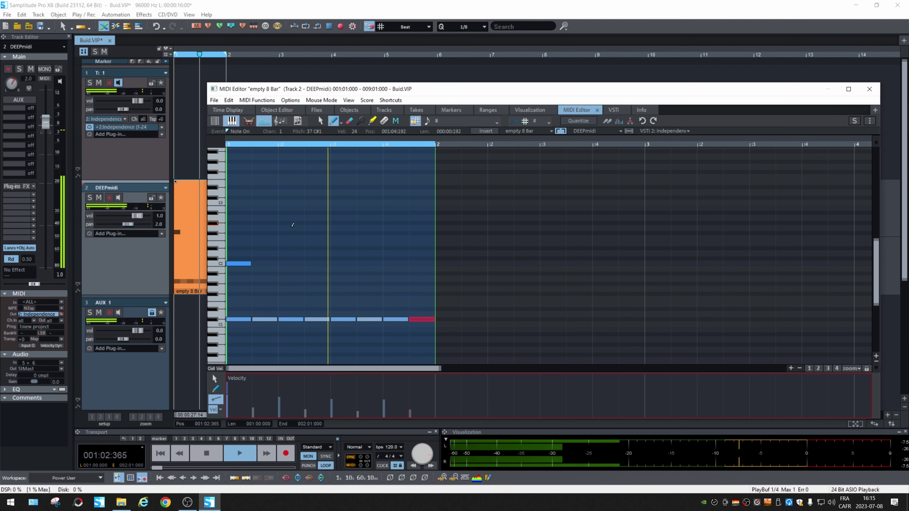
{"action": "left_click", "coordinate": [279, 402]}
Draw and rearrange sample notes above C2 in bar 1, including D#2 on beat 3 and F#2 at 001:04:192
{"action": "left_click", "coordinate": [215, 389]}
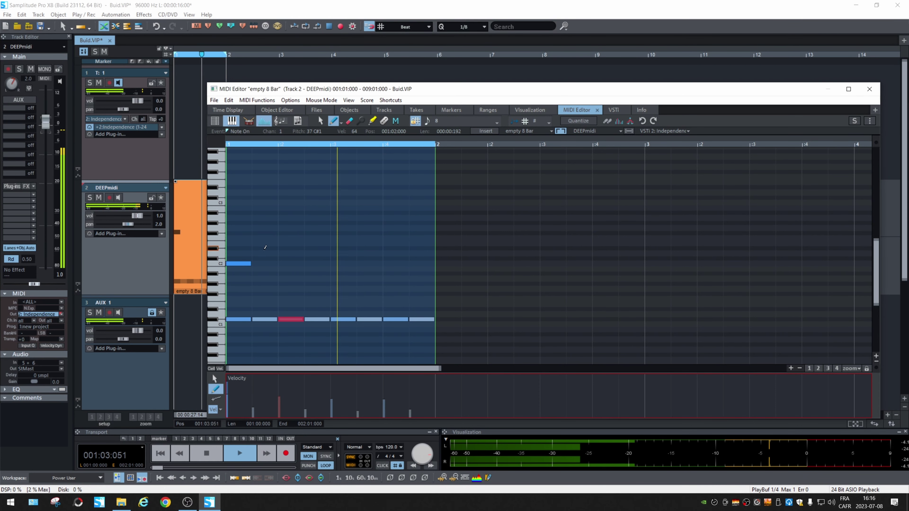
{"action": "left_click", "coordinate": [265, 238]}
{"action": "mouse_move", "coordinate": [289, 253]}
{"action": "left_mouse_down"}
{"action": "mouse_move", "coordinate": [371, 252]}
{"action": "mouse_move", "coordinate": [371, 196]}
{"action": "left_mouse_up"}
{"action": "left_click_drag", "start_coordinate": [421, 205], "coordinate": [422, 233]}
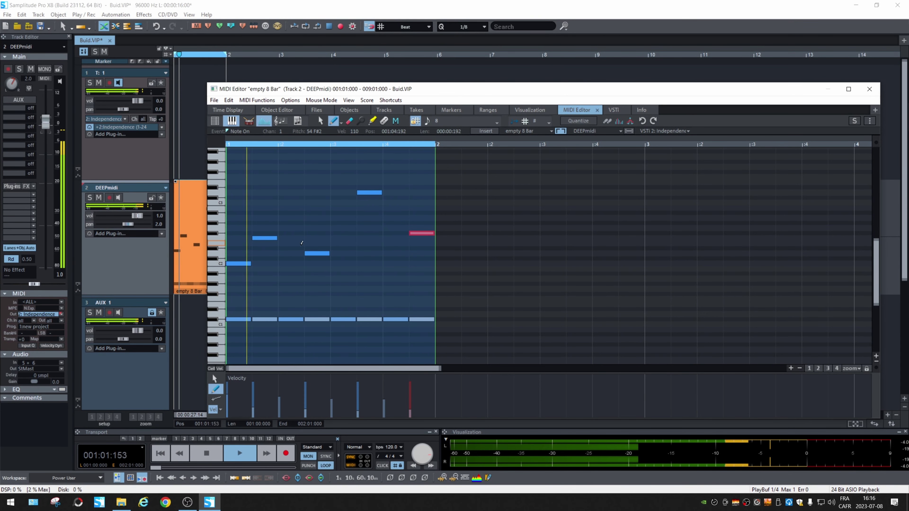
{"action": "left_click", "coordinate": [291, 228]}
{"action": "mouse_move", "coordinate": [269, 238]}
{"action": "left_mouse_down"}
{"action": "mouse_move", "coordinate": [370, 248]}
{"action": "mouse_move", "coordinate": [327, 252]}
{"action": "left_mouse_up"}
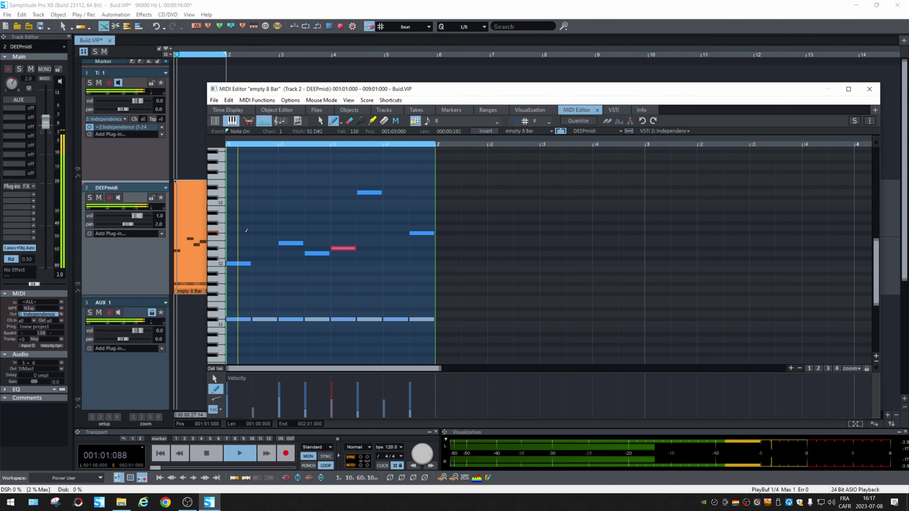
Duplicate all first-bar notes into bar 2, set the playback range to bar 2 and play it
{"action": "key", "text": "ctrl+a"}
{"action": "key", "text": "ctrl+d"}
{"action": "key", "text": "space"}
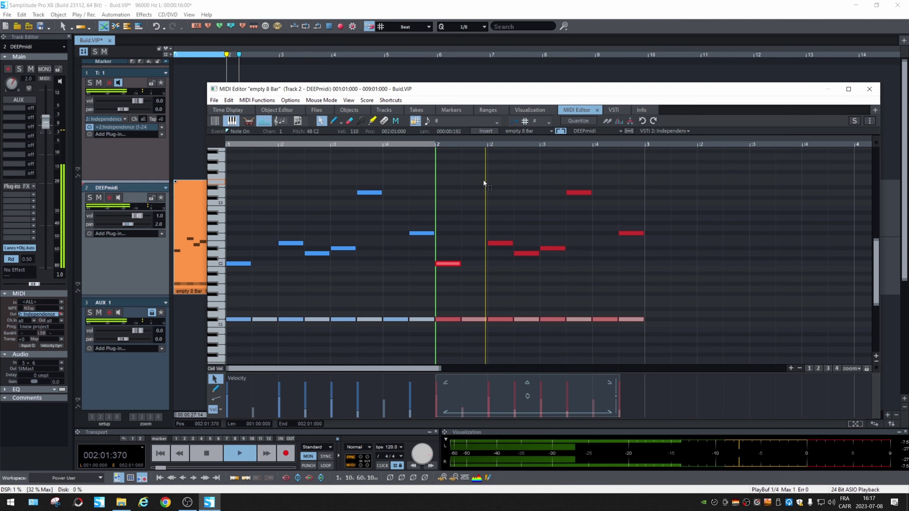
{"action": "key", "text": "space"}
{"action": "left_click_drag", "start_coordinate": [623, 144], "coordinate": [436, 144]}
{"action": "key", "text": "space"}
Draw an F#1 note at 002:01:192 in the second bar
{"action": "left_click", "coordinate": [334, 121]}
{"action": "left_click_drag", "start_coordinate": [475, 275], "coordinate": [478, 295]}
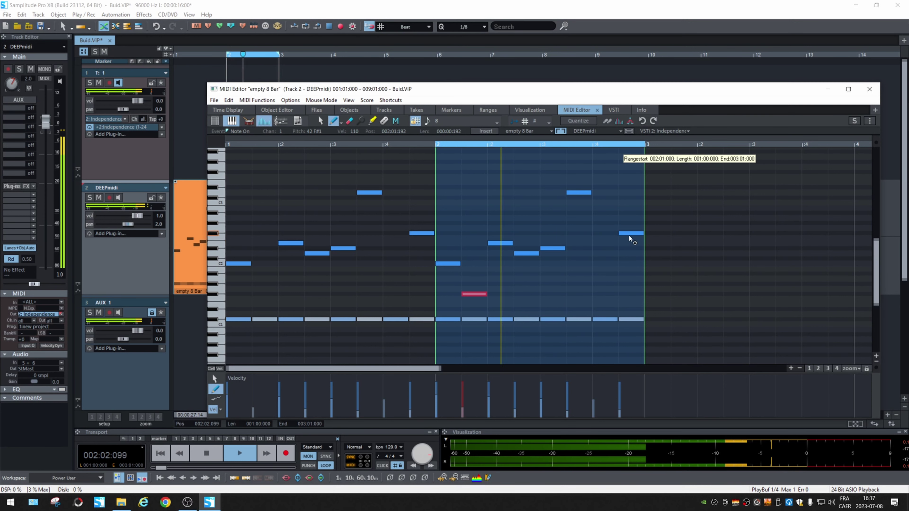
{"action": "left_click", "coordinate": [605, 242]}
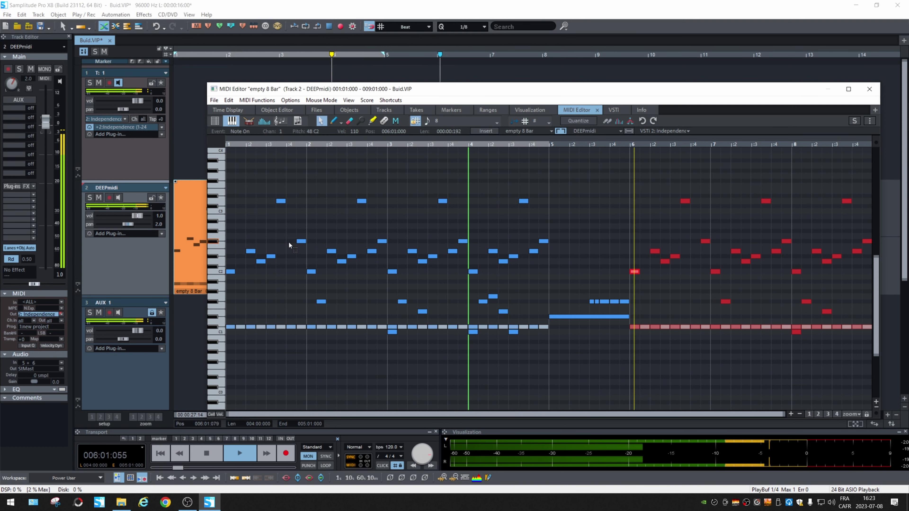
Play the full arrangement with the DEEPmidi, PianoMidi and Bass tracks from the start
{"action": "key", "text": "space"}
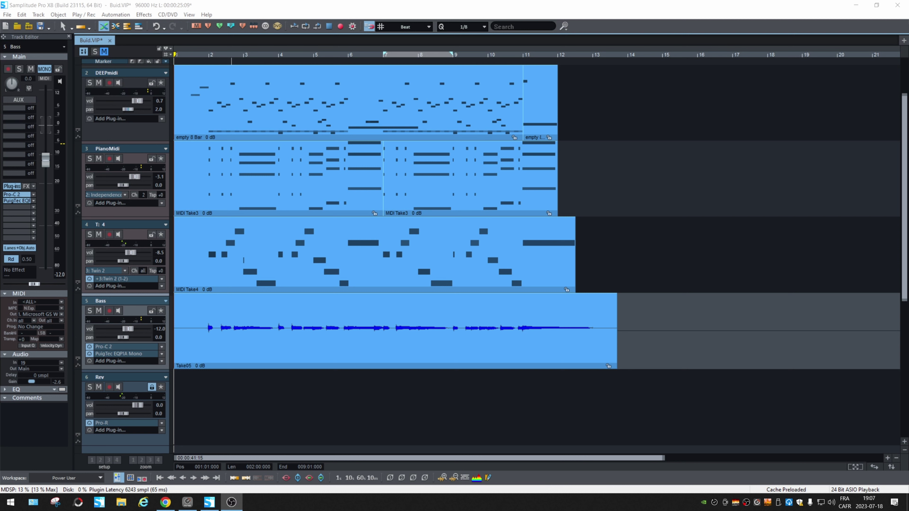
{"action": "key", "text": "space"}
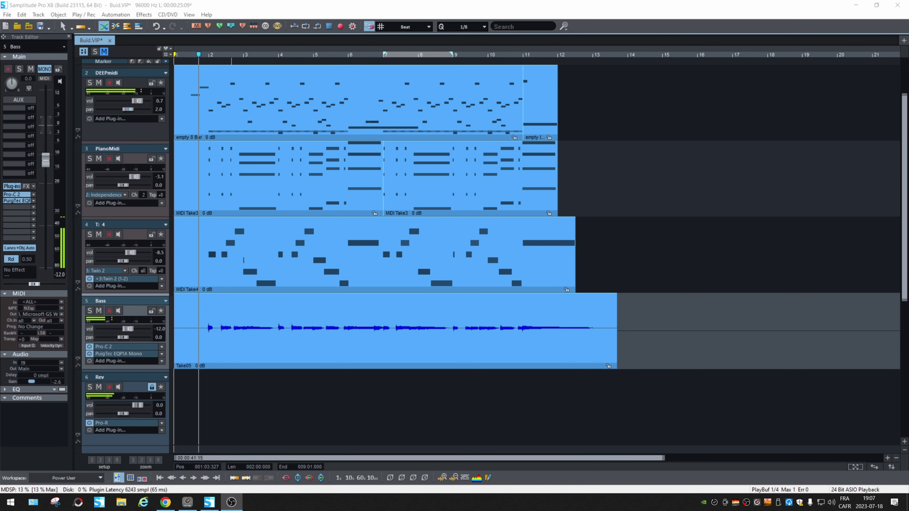